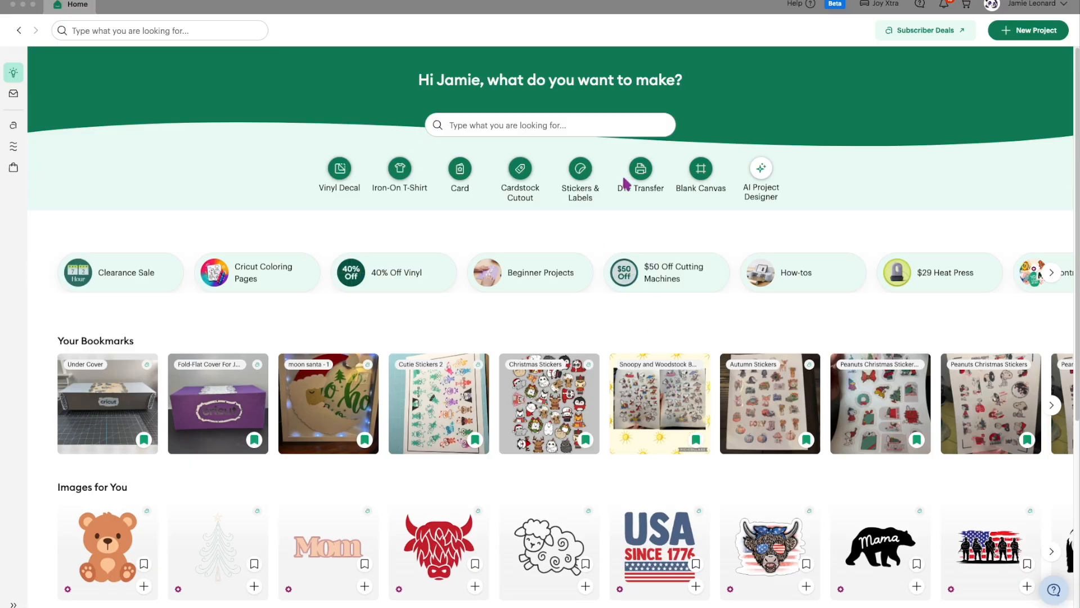
Start a blank canvas project, add a circle shape and place it near the middle of the canvas
{"action": "left_click", "coordinate": [701, 173]}
{"action": "left_click", "coordinate": [702, 174]}
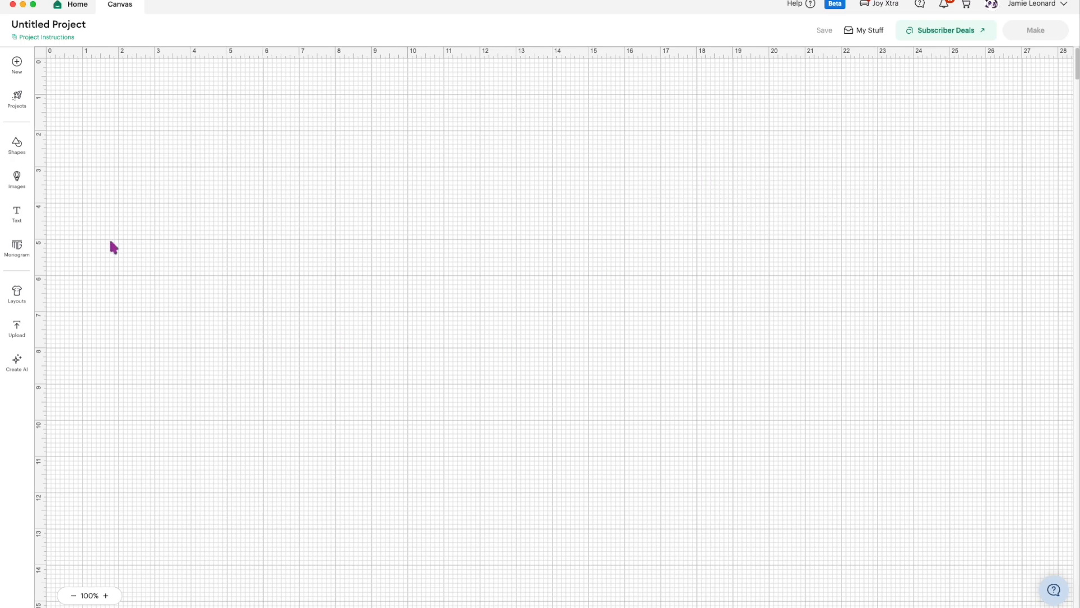
{"action": "left_click", "coordinate": [17, 147]}
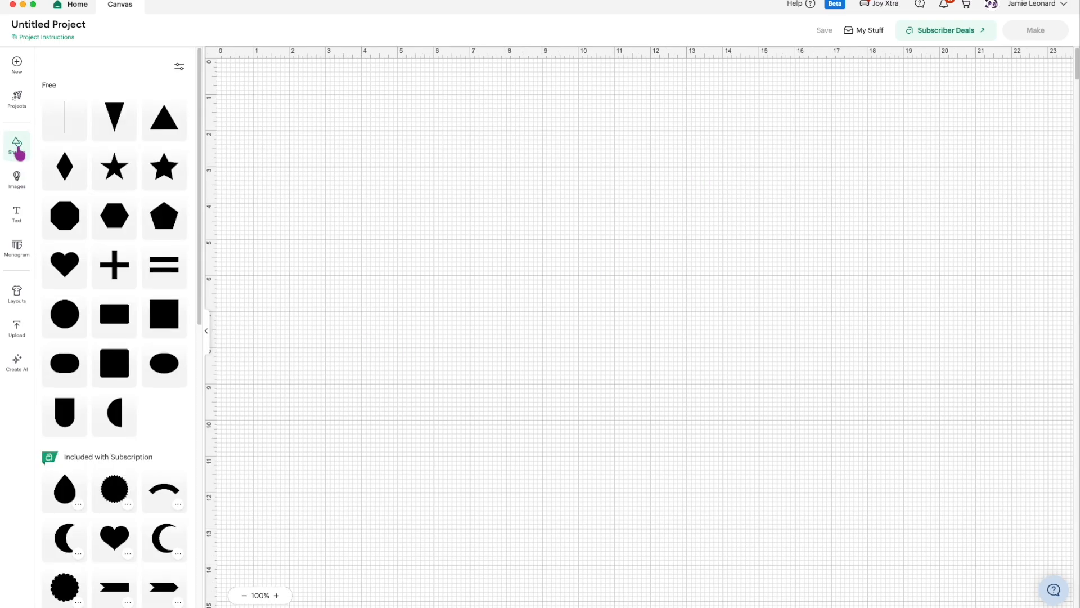
{"action": "left_click", "coordinate": [68, 319]}
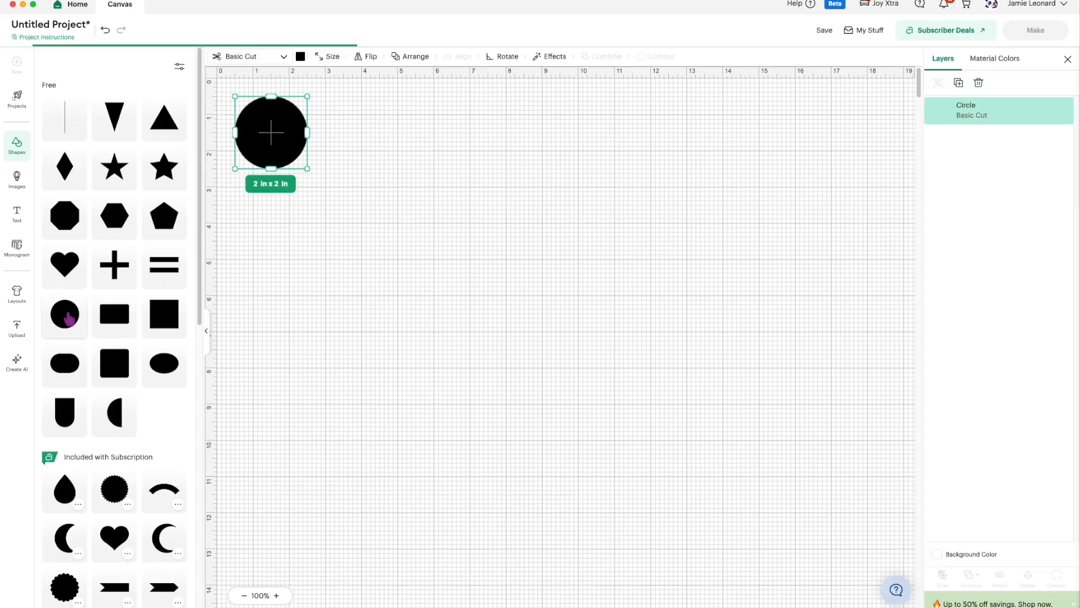
{"action": "left_click_drag", "start_coordinate": [271, 140], "coordinate": [414, 242]}
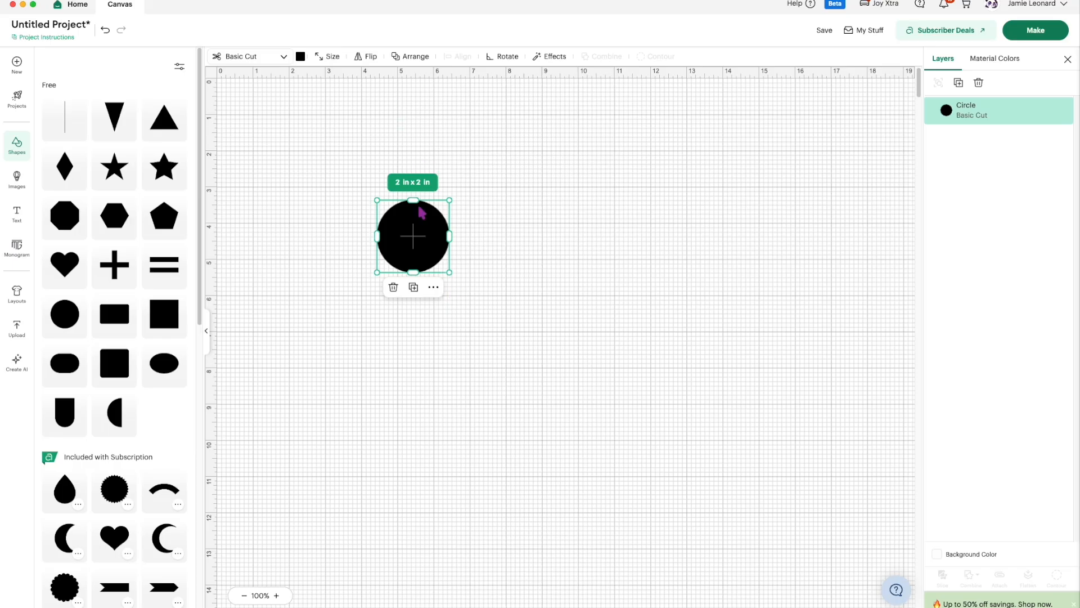
Set the circle's width and height to 5 in with the proportions locked
{"action": "left_click", "coordinate": [331, 59]}
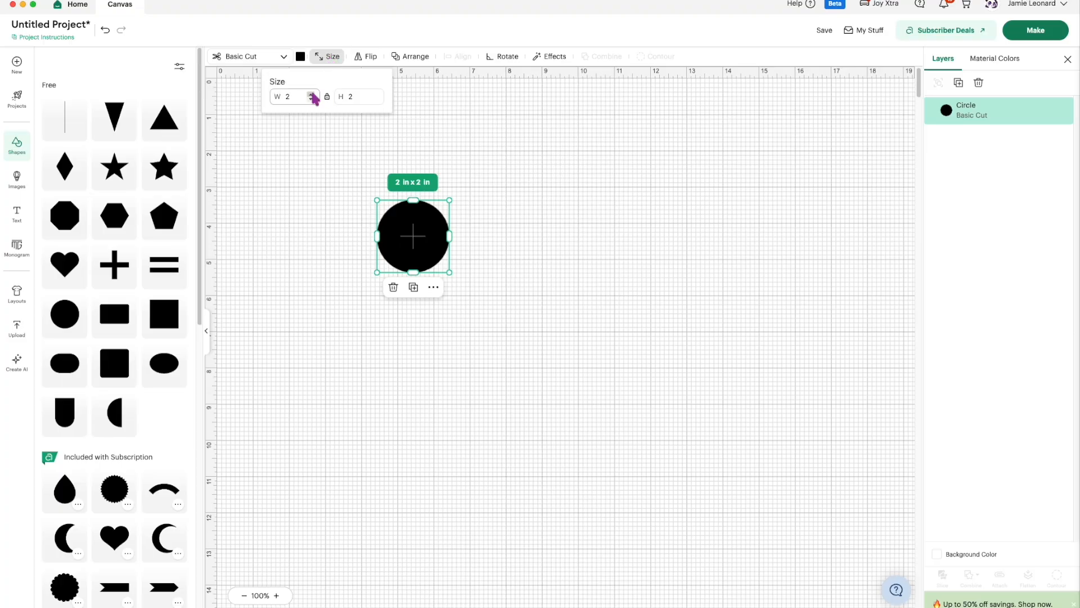
{"action": "left_click", "coordinate": [289, 95]}
{"action": "type", "text": "6"}
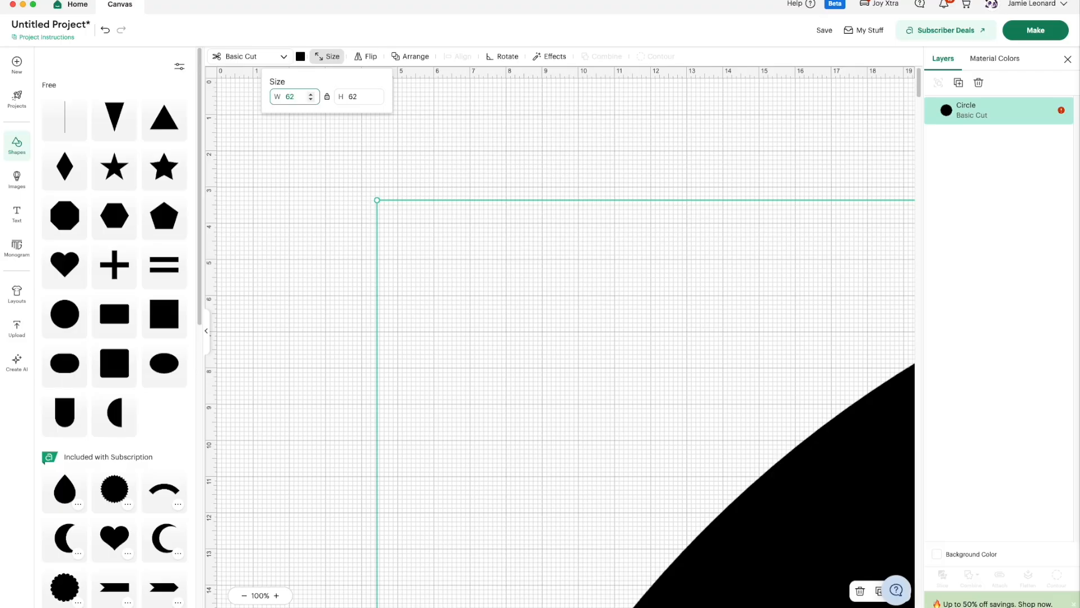
{"action": "key", "text": "BackSpace"}
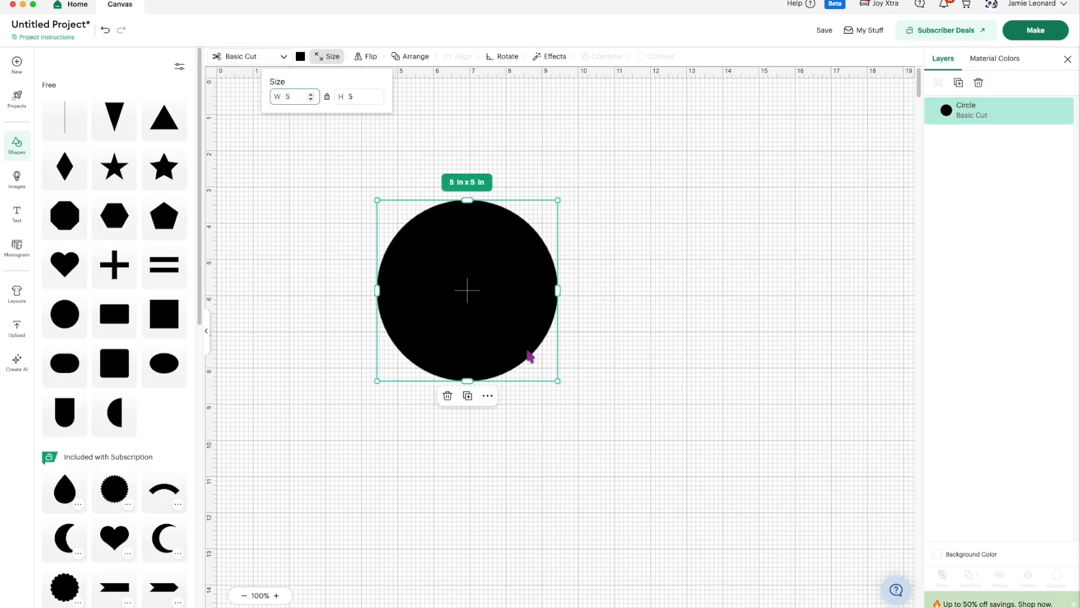
{"action": "left_click", "coordinate": [630, 376]}
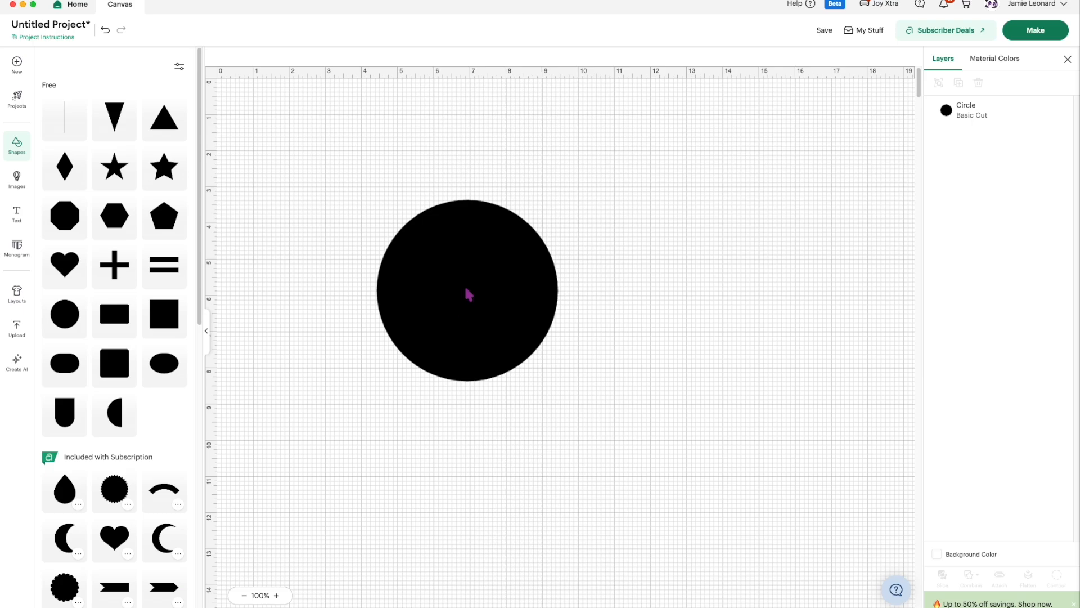
Duplicate the 5 in circle twice, placing one copy directly beside the original and the other below and to its left
{"action": "right_click", "coordinate": [466, 288]}
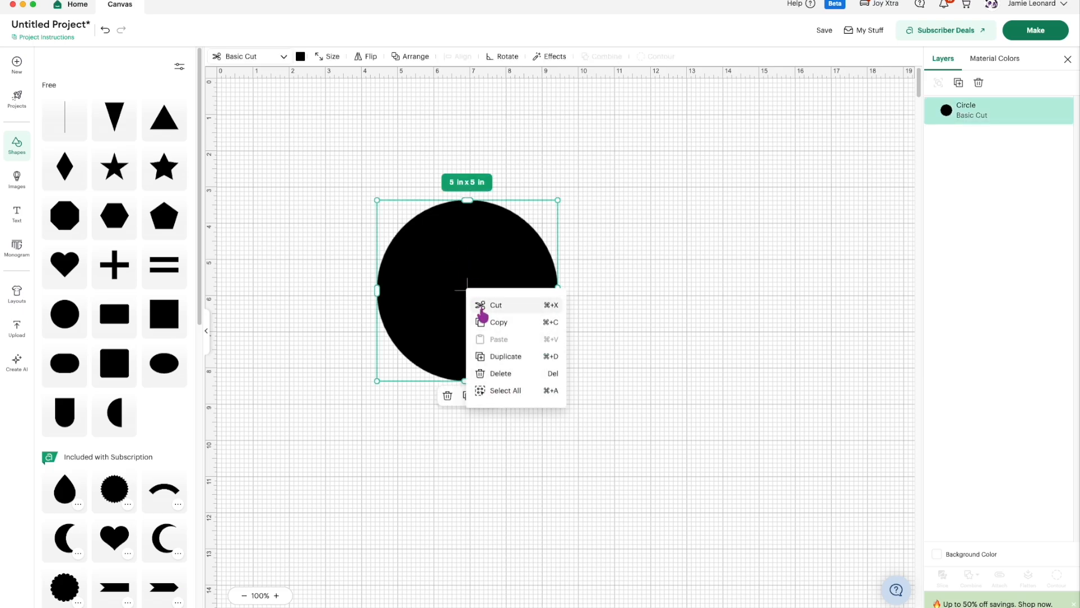
{"action": "left_click", "coordinate": [495, 356]}
{"action": "left_click_drag", "start_coordinate": [502, 320], "coordinate": [667, 305]}
{"action": "right_click", "coordinate": [678, 319]}
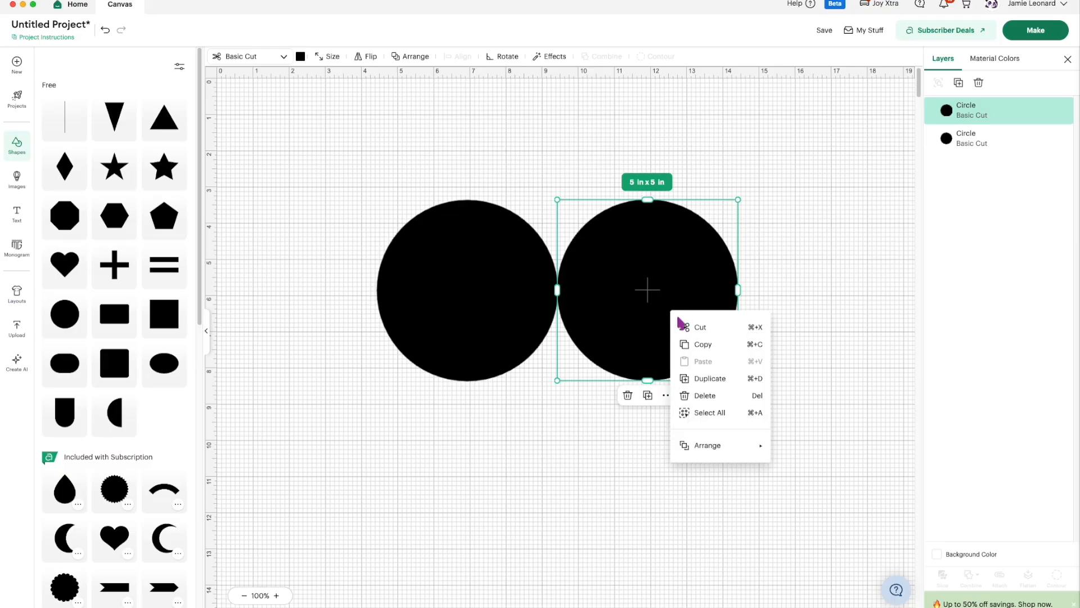
{"action": "left_click", "coordinate": [698, 379]}
{"action": "left_click_drag", "start_coordinate": [694, 379], "coordinate": [316, 510]}
Shift the right-hand circle so it slightly overlaps the adjacent circle, level with it, at about x 9.15
{"action": "left_click_drag", "start_coordinate": [626, 295], "coordinate": [621, 294]}
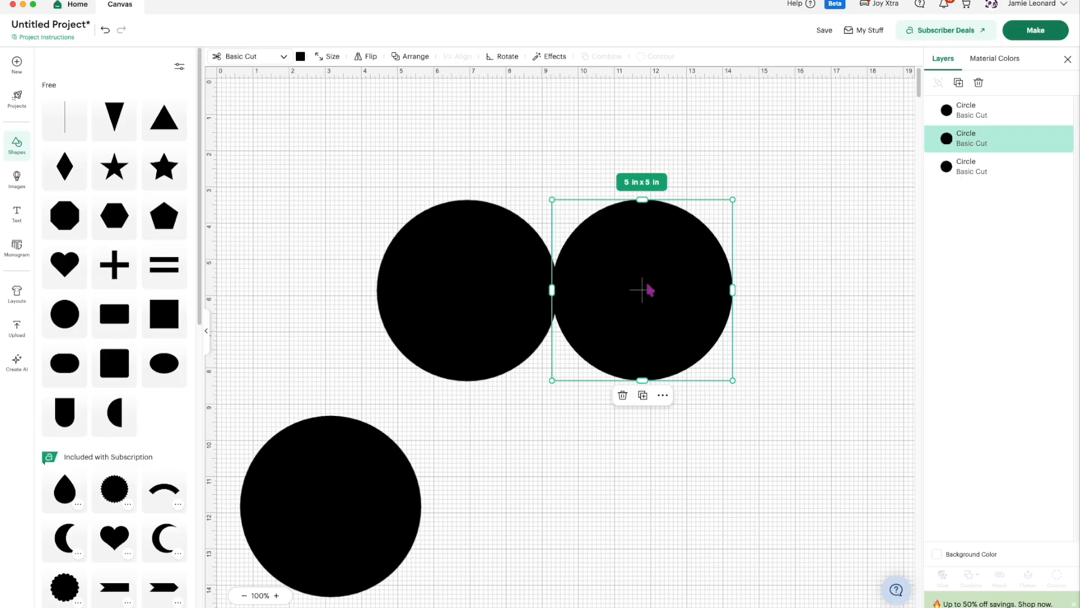
{"action": "left_click_drag", "start_coordinate": [643, 294], "coordinate": [643, 294]}
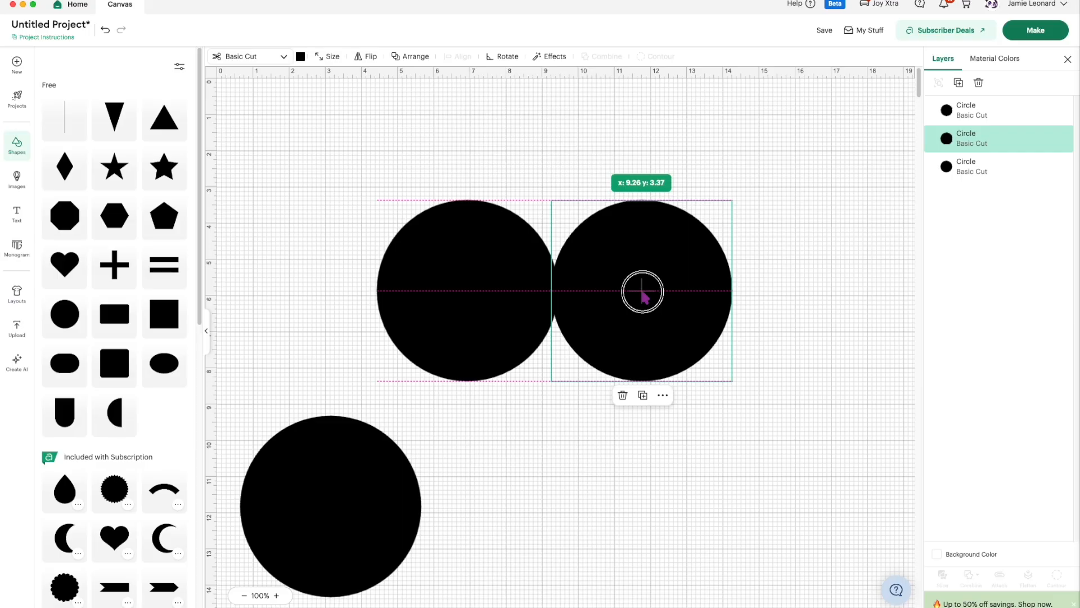
{"action": "left_click_drag", "start_coordinate": [643, 292], "coordinate": [639, 293]}
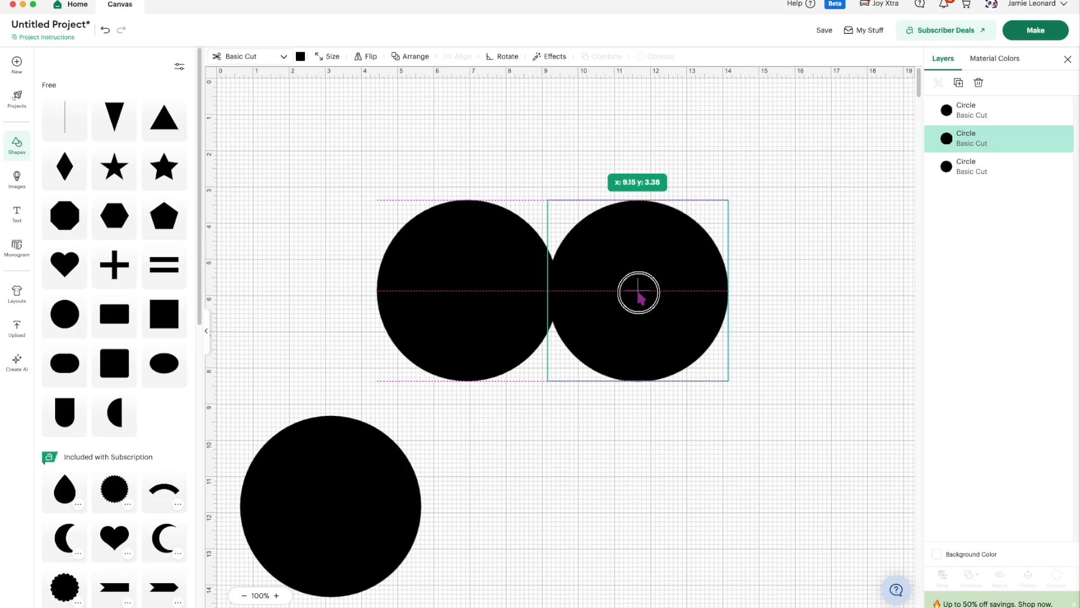
{"action": "left_click_drag", "start_coordinate": [639, 294], "coordinate": [638, 292]}
{"action": "left_click", "coordinate": [626, 453]}
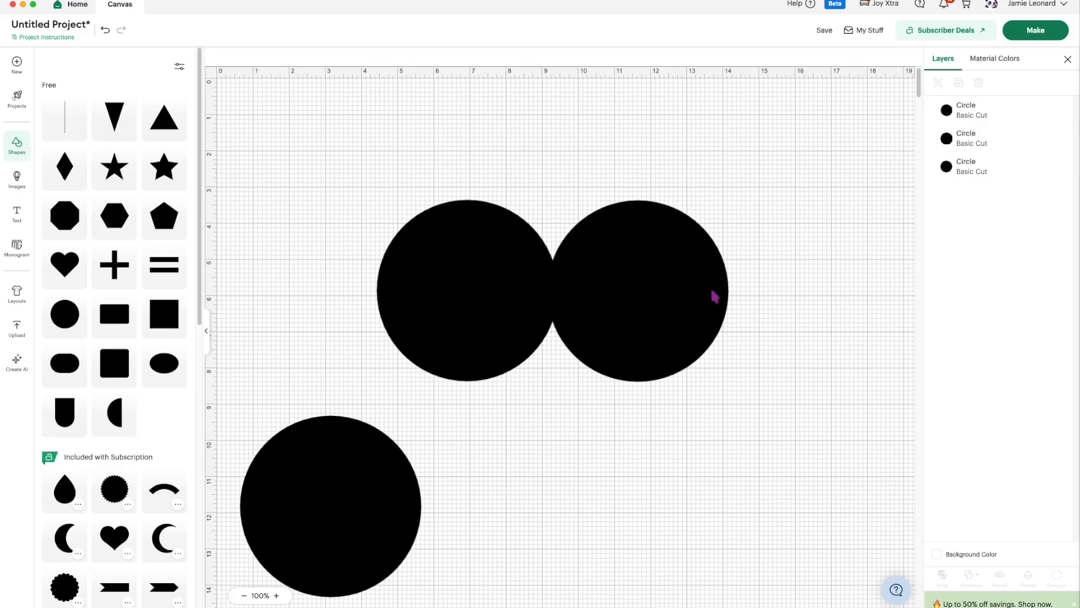
Weld the two overlapping circles into one shape and move it to the upper-left part of the canvas
{"action": "left_click_drag", "start_coordinate": [322, 186], "coordinate": [644, 298]}
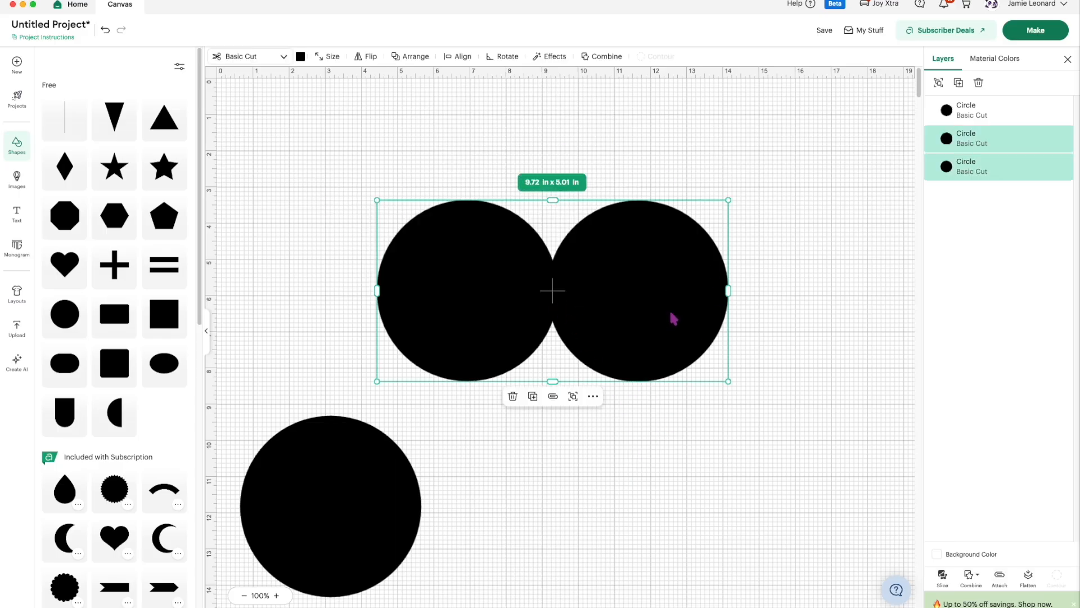
{"action": "left_click", "coordinate": [969, 578]}
{"action": "left_click", "coordinate": [979, 468]}
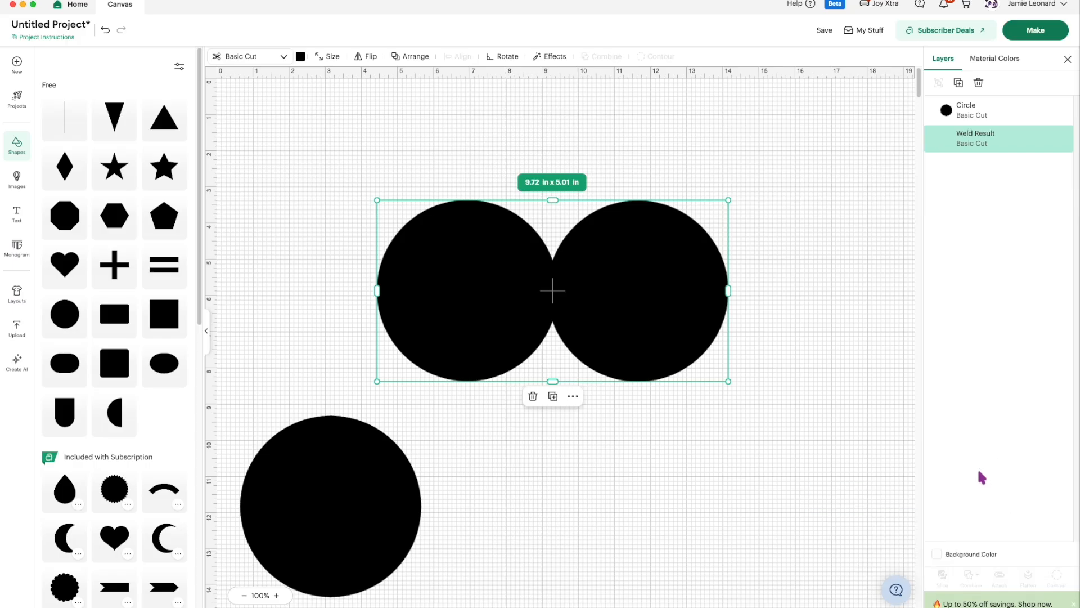
{"action": "left_click_drag", "start_coordinate": [658, 337], "coordinate": [530, 253]}
Duplicate the remaining single circle, placing the copy right of the welded shape and the original below the welded shape
{"action": "left_click_drag", "start_coordinate": [357, 527], "coordinate": [461, 464]}
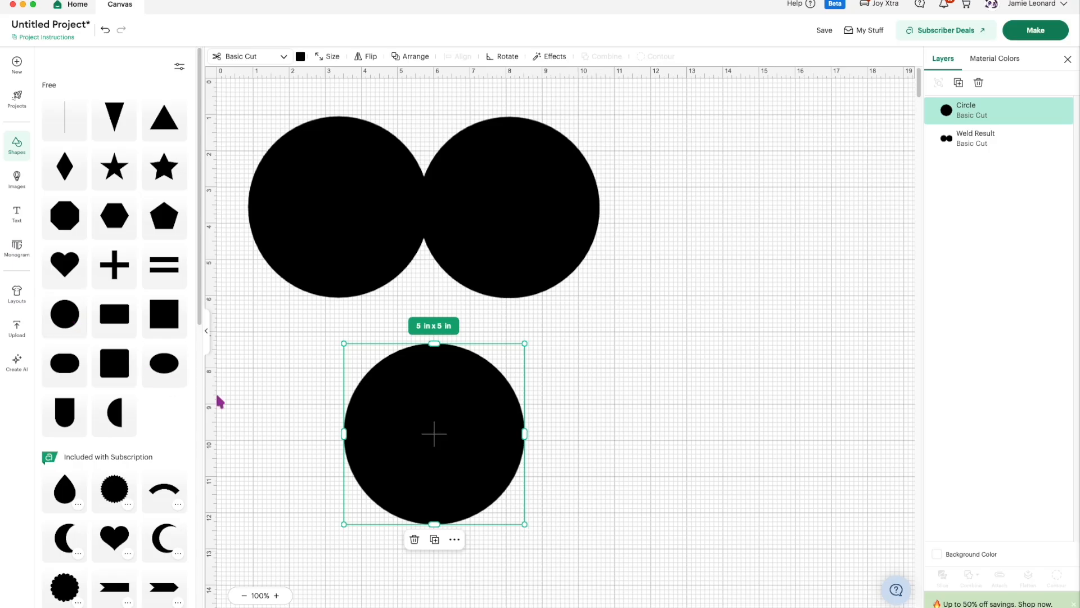
{"action": "left_click", "coordinate": [436, 550]}
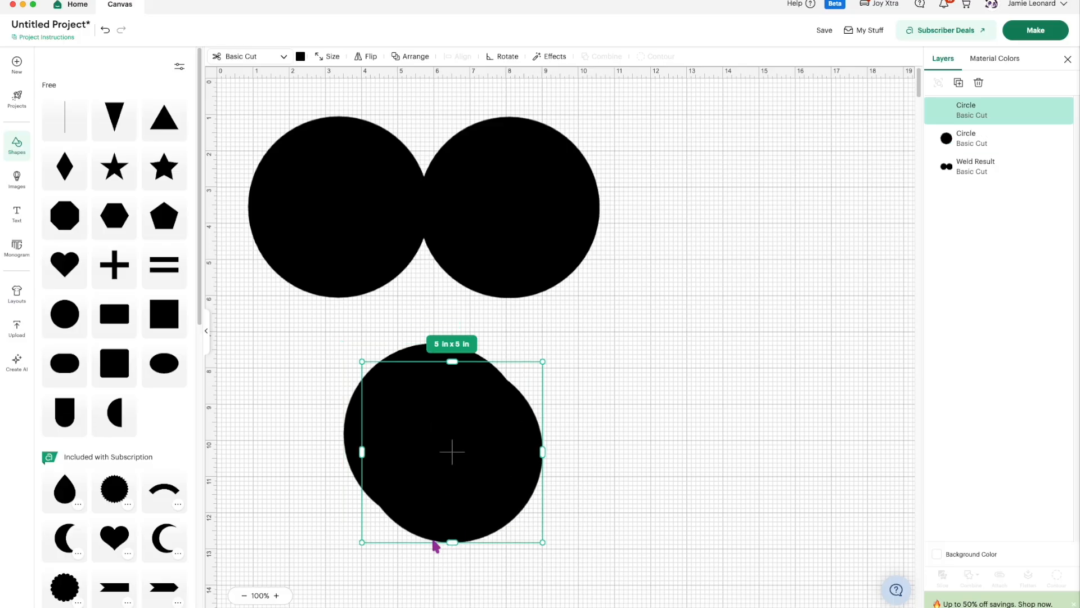
{"action": "left_click_drag", "start_coordinate": [449, 482], "coordinate": [700, 441]}
{"action": "left_click_drag", "start_coordinate": [453, 462], "coordinate": [759, 212]}
{"action": "left_click_drag", "start_coordinate": [754, 434], "coordinate": [438, 443]}
Add a square and flatten it into a bar about 1.99 × 0.36 in at the lower circle's left edge
{"action": "left_click", "coordinate": [167, 318]}
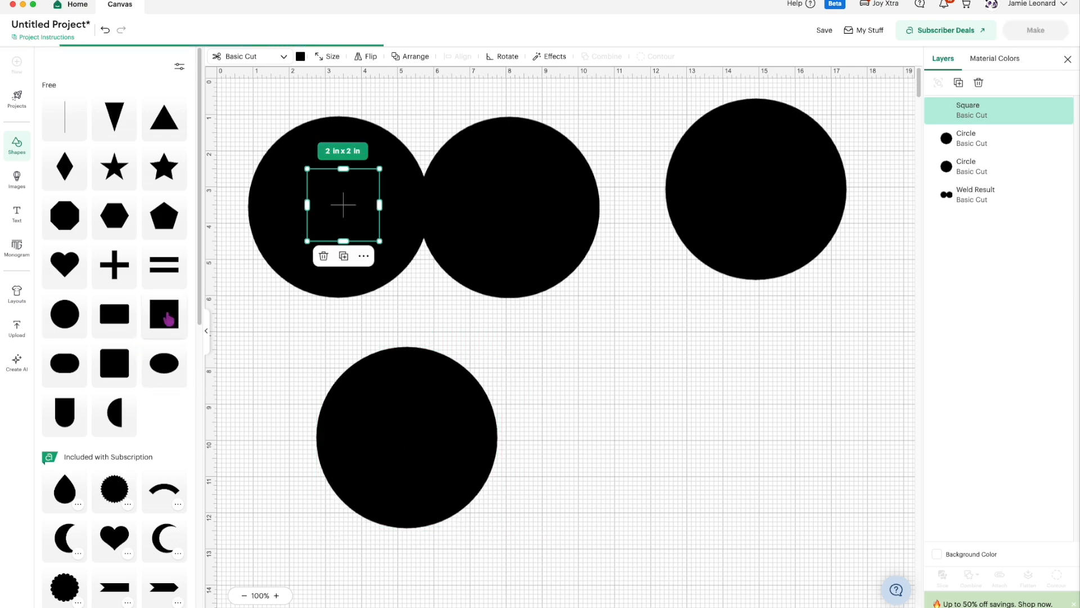
{"action": "left_click_drag", "start_coordinate": [343, 217], "coordinate": [291, 403]}
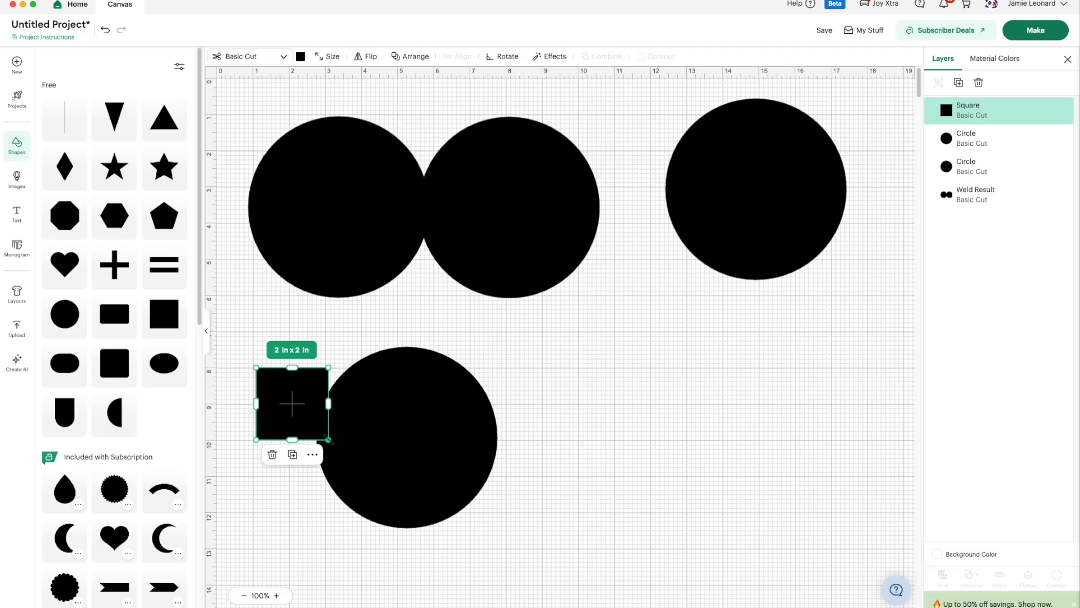
{"action": "mouse_move", "coordinate": [328, 440]}
{"action": "left_mouse_down"}
{"action": "mouse_move", "coordinate": [371, 494]}
{"action": "mouse_move", "coordinate": [313, 415]}
{"action": "mouse_move", "coordinate": [373, 496]}
{"action": "mouse_move", "coordinate": [319, 424]}
{"action": "mouse_move", "coordinate": [328, 439]}
{"action": "left_mouse_up"}
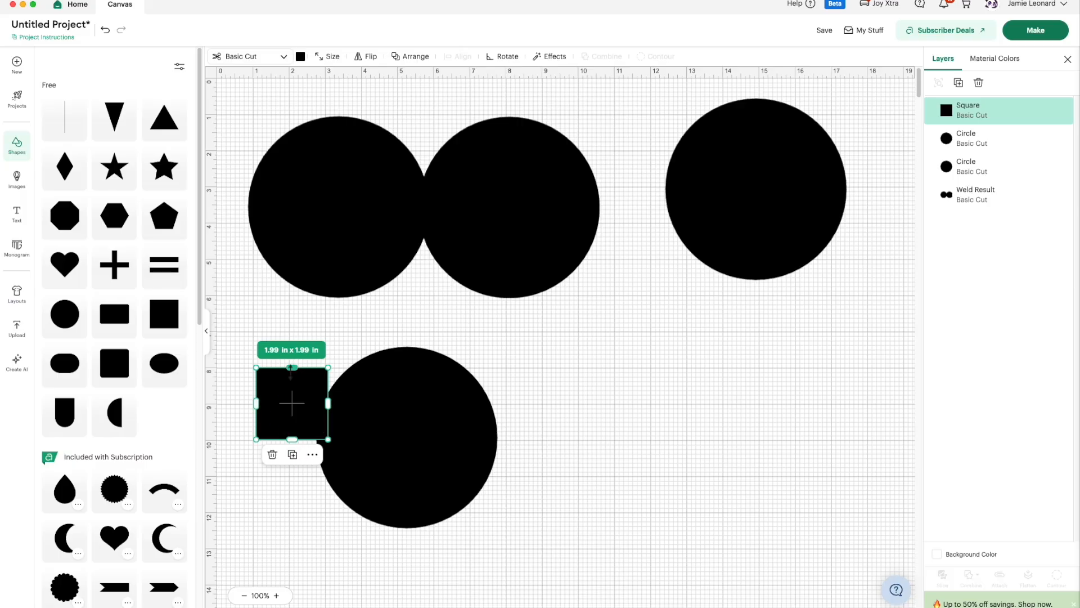
{"action": "left_click_drag", "start_coordinate": [291, 438], "coordinate": [319, 451]}
{"action": "left_click", "coordinate": [276, 415]}
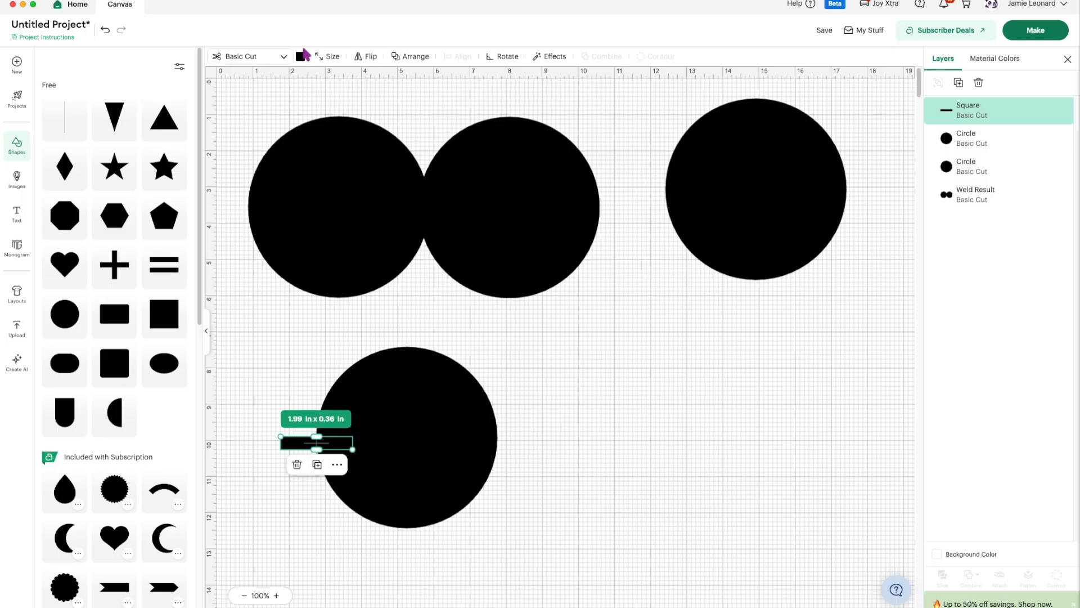
Color the bar white and resize it to about 6.45 × 0.27 in so it spans the lower circle
{"action": "left_click", "coordinate": [302, 55]}
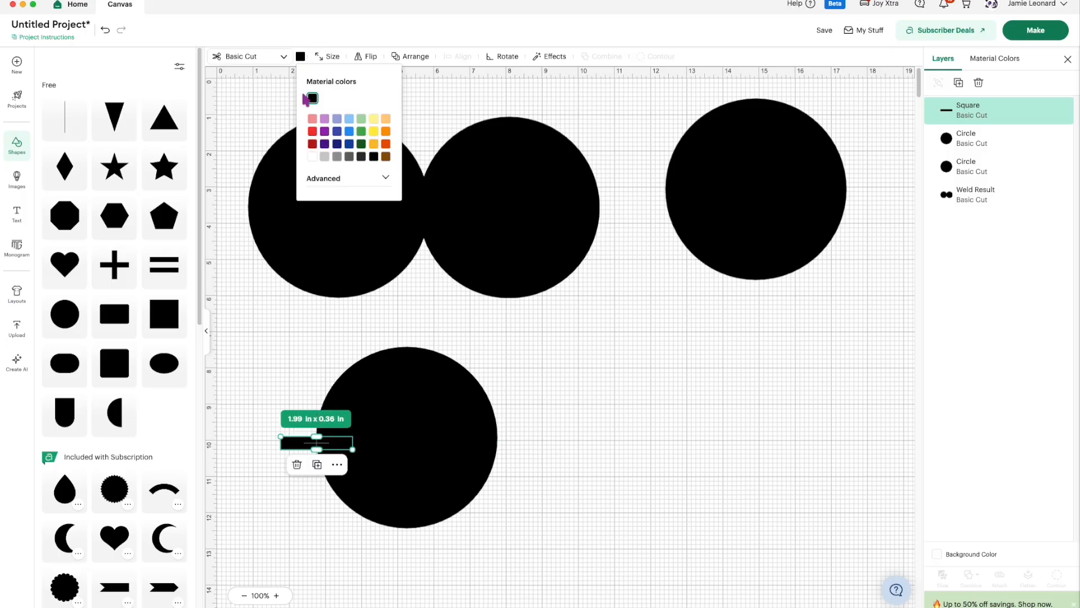
{"action": "left_click", "coordinate": [312, 158]}
{"action": "left_click_drag", "start_coordinate": [354, 449], "coordinate": [512, 430]}
{"action": "left_click_drag", "start_coordinate": [398, 479], "coordinate": [401, 447]}
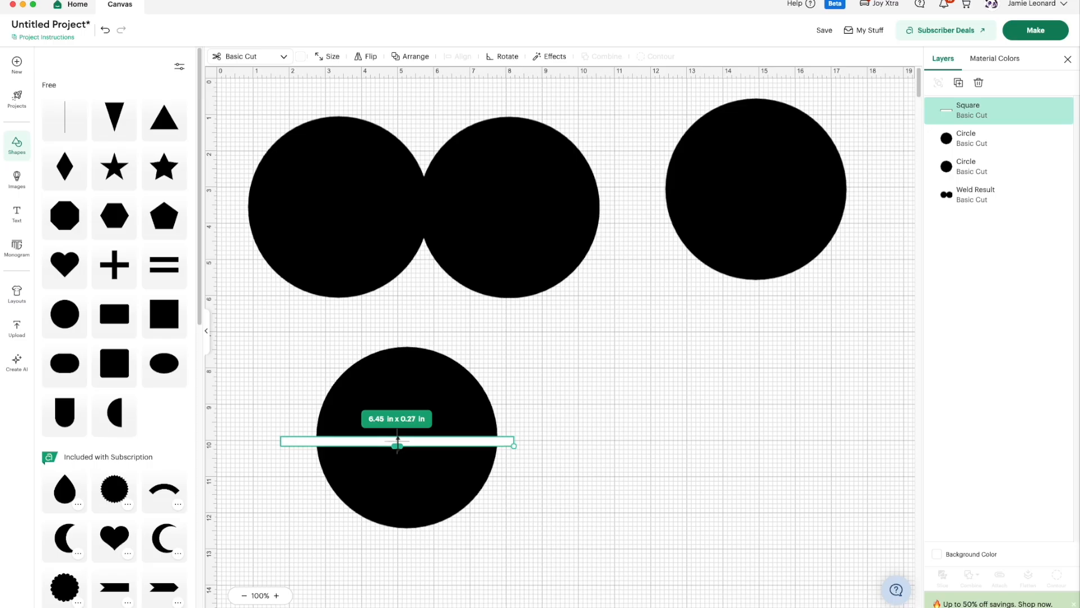
Align the white bar and the lower circle to each other's center
{"action": "left_click", "coordinate": [307, 394]}
{"action": "left_click_drag", "start_coordinate": [305, 392], "coordinate": [366, 475]}
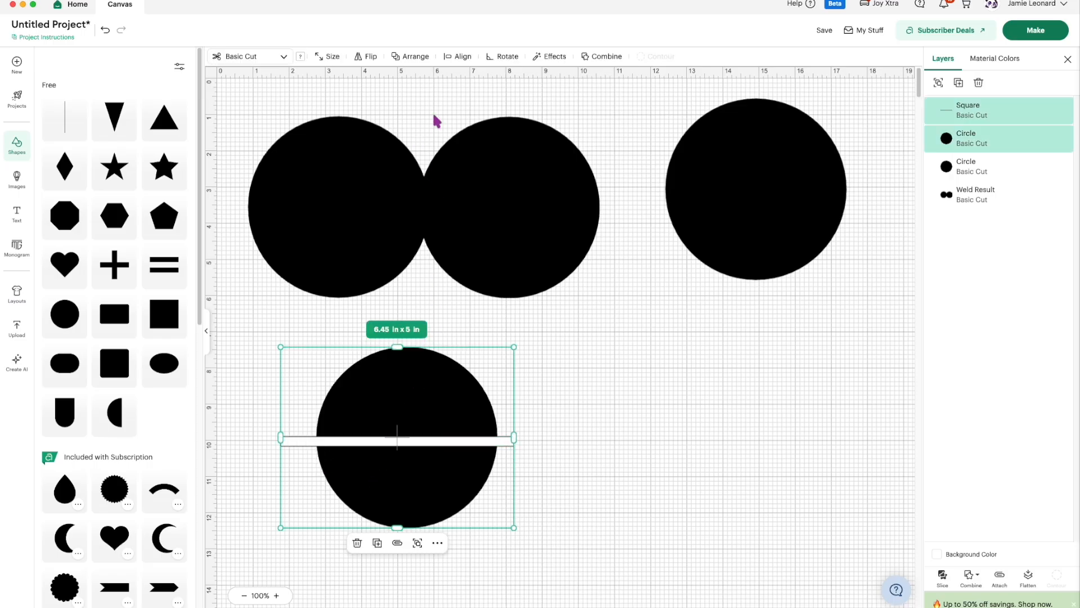
{"action": "left_click", "coordinate": [463, 56]}
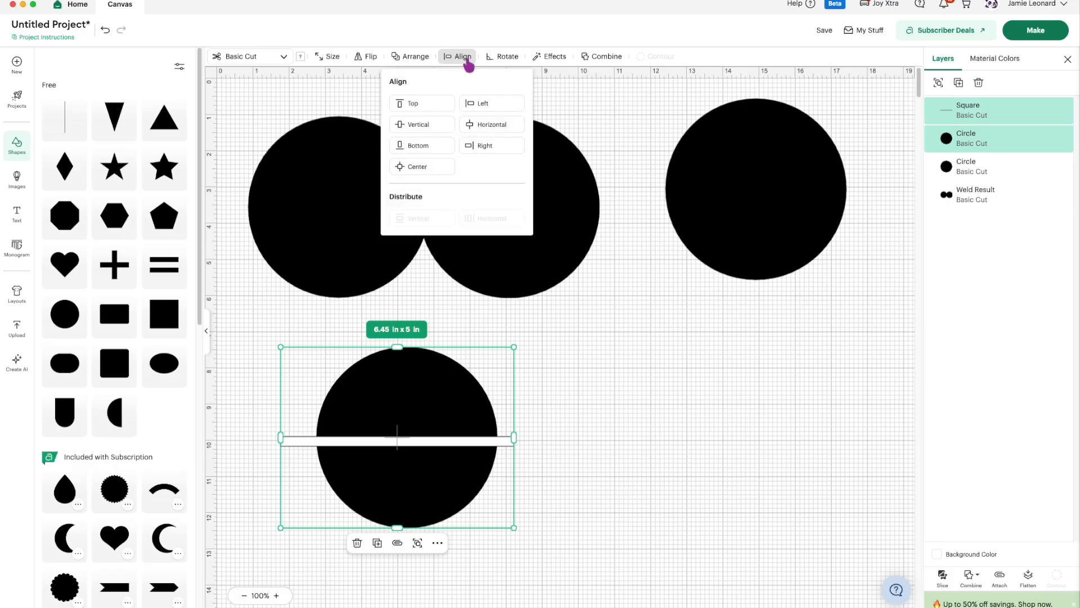
{"action": "left_click", "coordinate": [424, 169]}
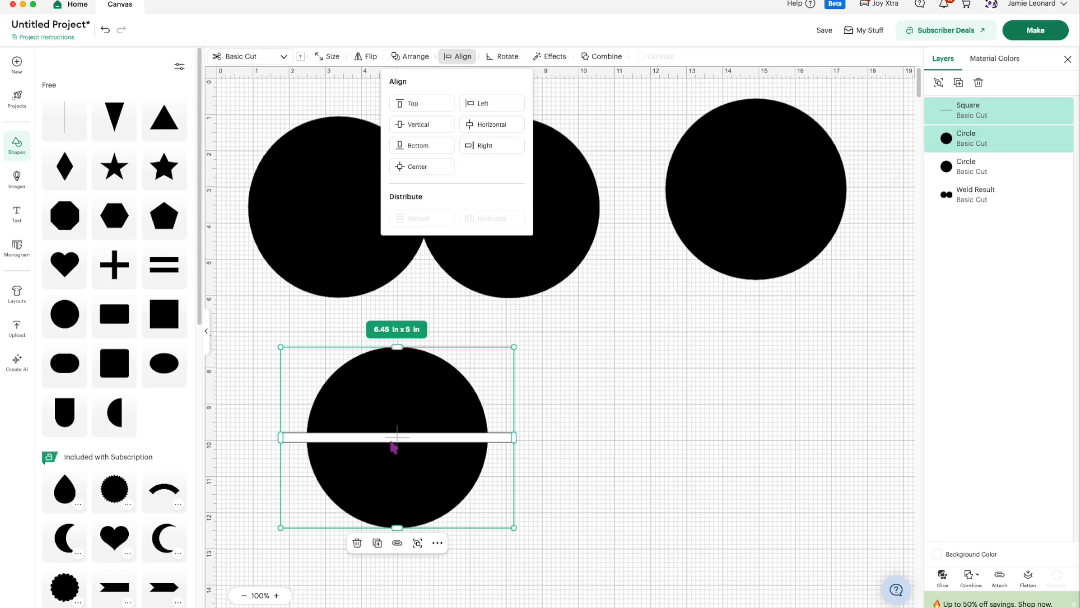
{"action": "left_click", "coordinate": [550, 535]}
Slice the bar out of the lower circle, pull the leftover slice pieces away and delete them
{"action": "left_click_drag", "start_coordinate": [550, 535], "coordinate": [456, 412]}
{"action": "left_click", "coordinate": [942, 578]}
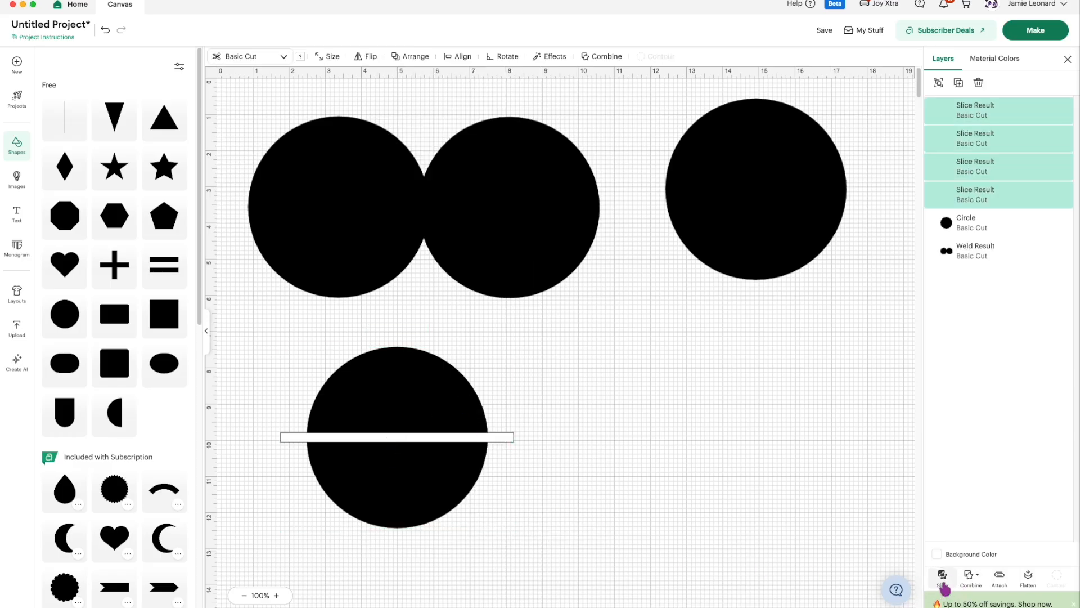
{"action": "mouse_move", "coordinate": [486, 438]}
{"action": "left_mouse_down"}
{"action": "mouse_move", "coordinate": [641, 449]}
{"action": "mouse_move", "coordinate": [473, 441]}
{"action": "mouse_move", "coordinate": [614, 453]}
{"action": "mouse_move", "coordinate": [750, 438]}
{"action": "mouse_move", "coordinate": [504, 446]}
{"action": "left_mouse_up"}
{"action": "left_click_drag", "start_coordinate": [768, 442], "coordinate": [768, 442]}
{"action": "left_click_drag", "start_coordinate": [803, 490], "coordinate": [517, 415]}
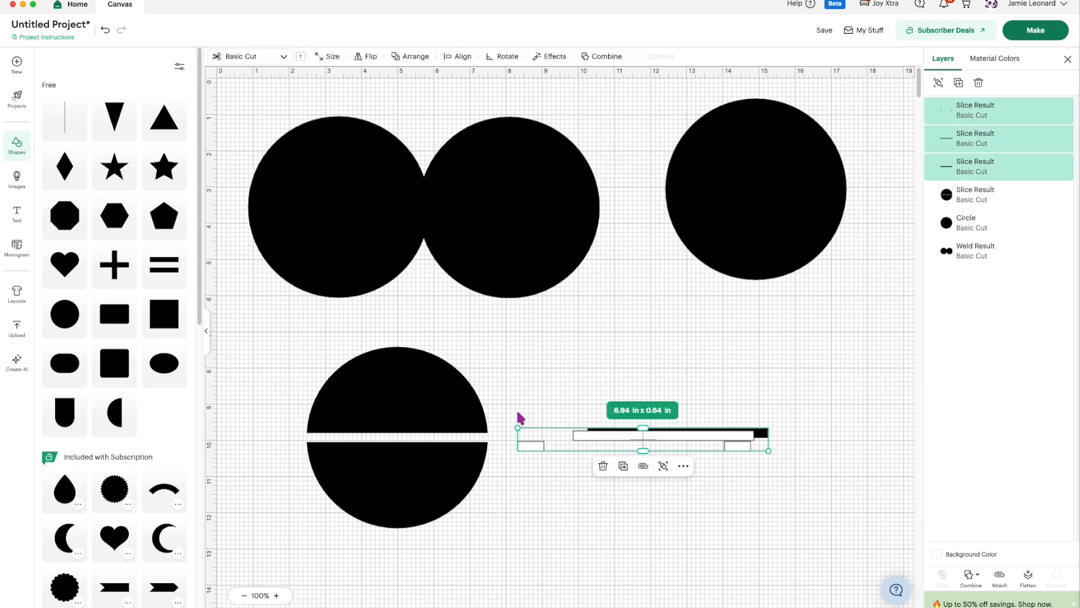
{"action": "key", "text": "Delete"}
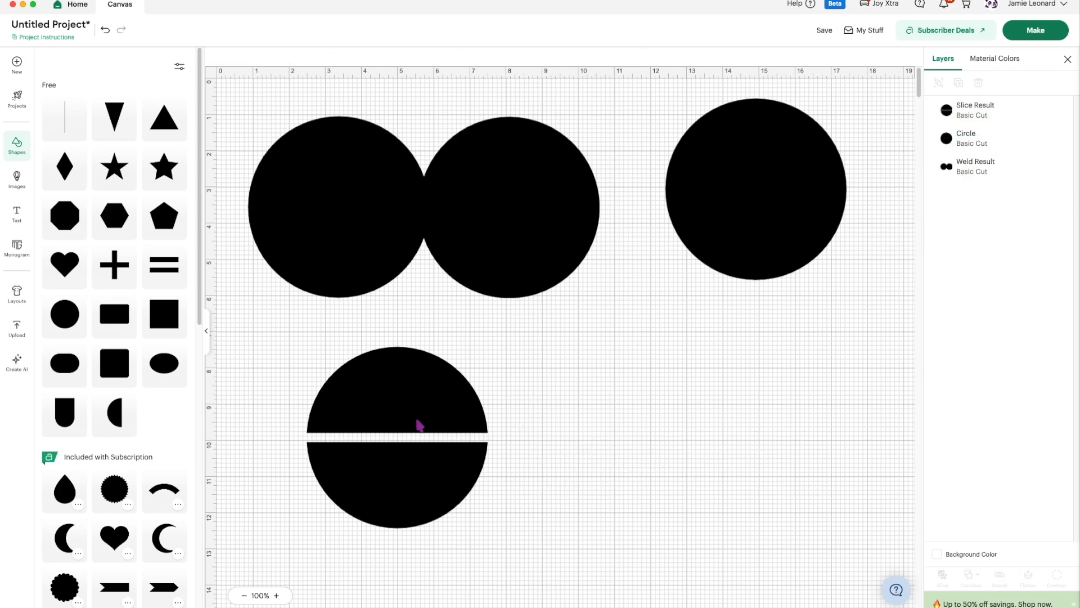
{"action": "left_click", "coordinate": [397, 482]}
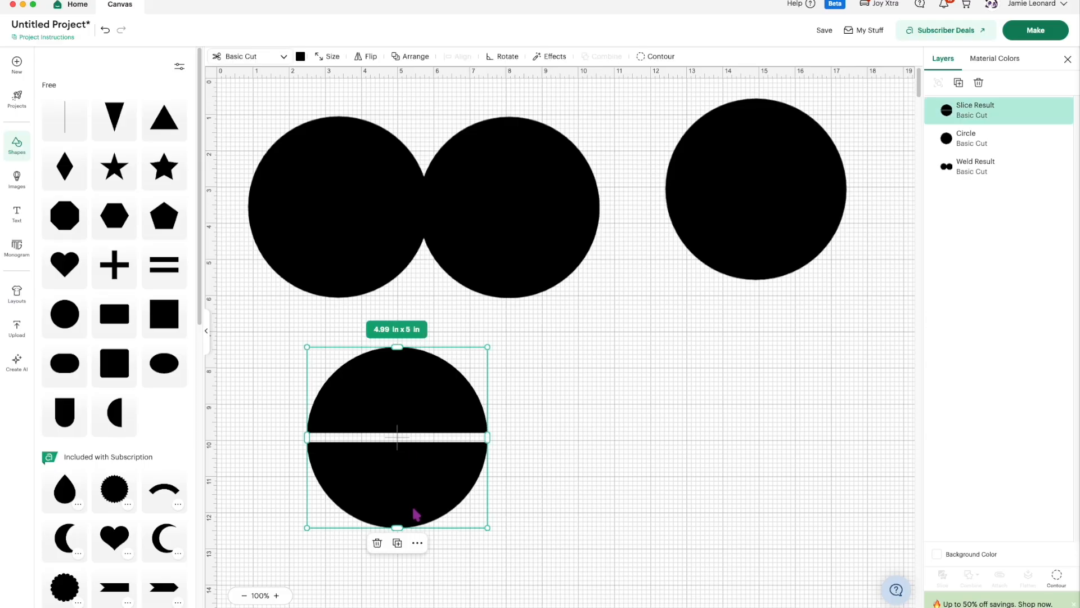
{"action": "right_click", "coordinate": [392, 485]}
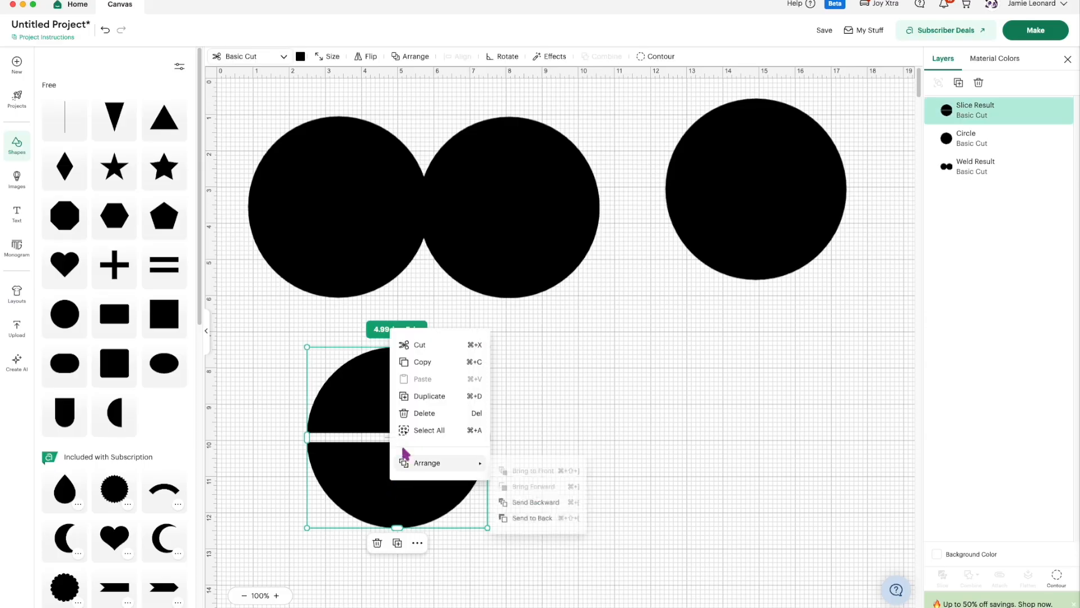
{"action": "left_click", "coordinate": [422, 397]}
{"action": "left_click_drag", "start_coordinate": [405, 458], "coordinate": [584, 453]}
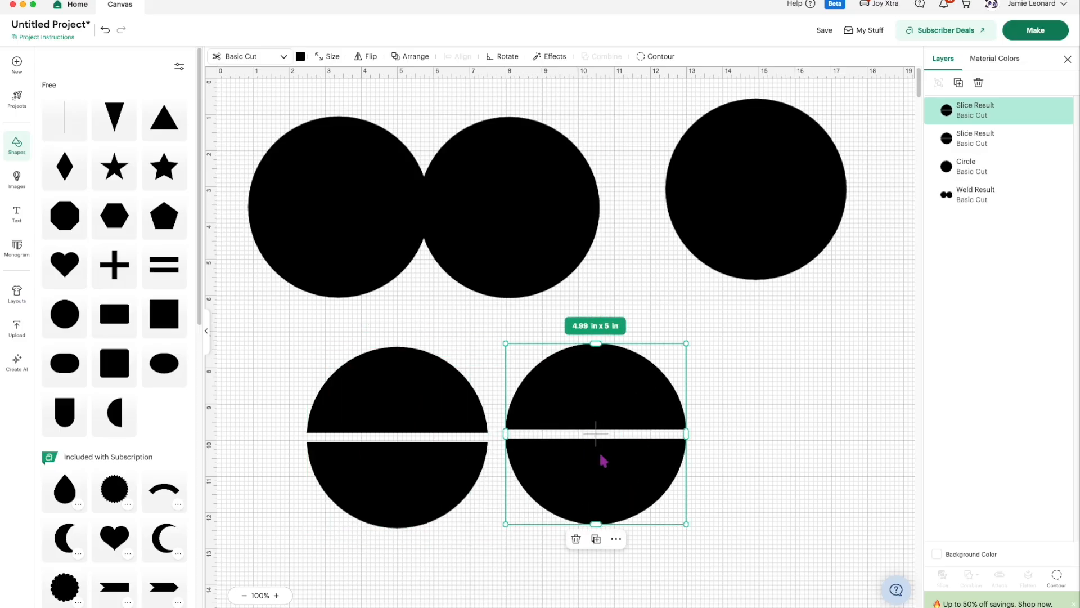
{"action": "key", "text": "Delete"}
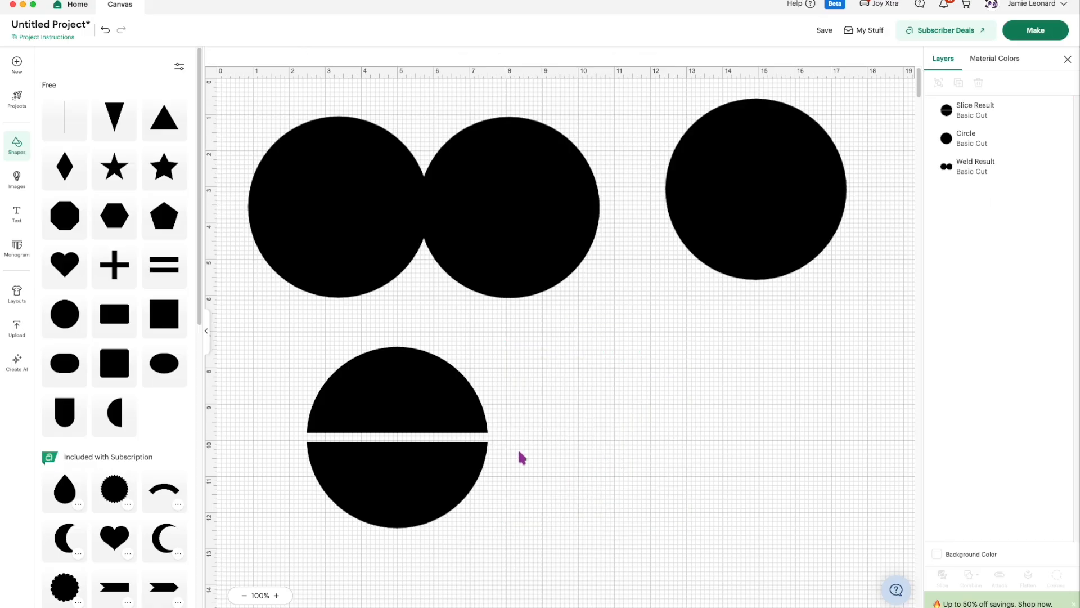
Add a circle, move it over the middle of the split circle and color it white
{"action": "left_click", "coordinate": [62, 315]}
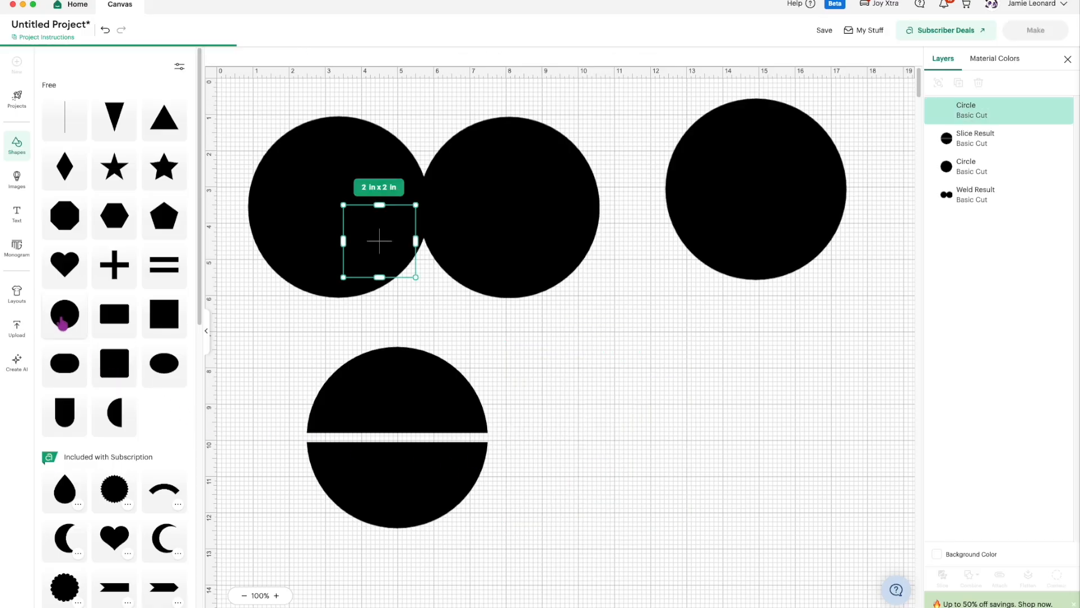
{"action": "left_click_drag", "start_coordinate": [381, 246], "coordinate": [396, 411]}
{"action": "left_click", "coordinate": [300, 57]}
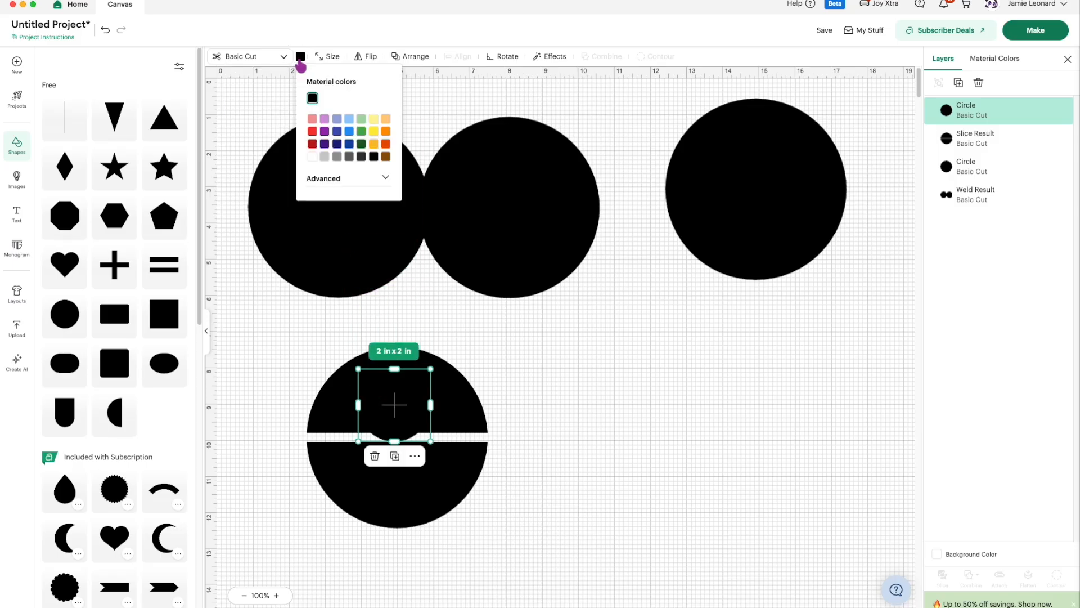
{"action": "left_click", "coordinate": [313, 156]}
Shrink the white circle to about 1.4 in and position it at the middle of the split circle's gap
{"action": "left_click_drag", "start_coordinate": [376, 407], "coordinate": [386, 441]}
{"action": "left_click_drag", "start_coordinate": [430, 474], "coordinate": [411, 452]}
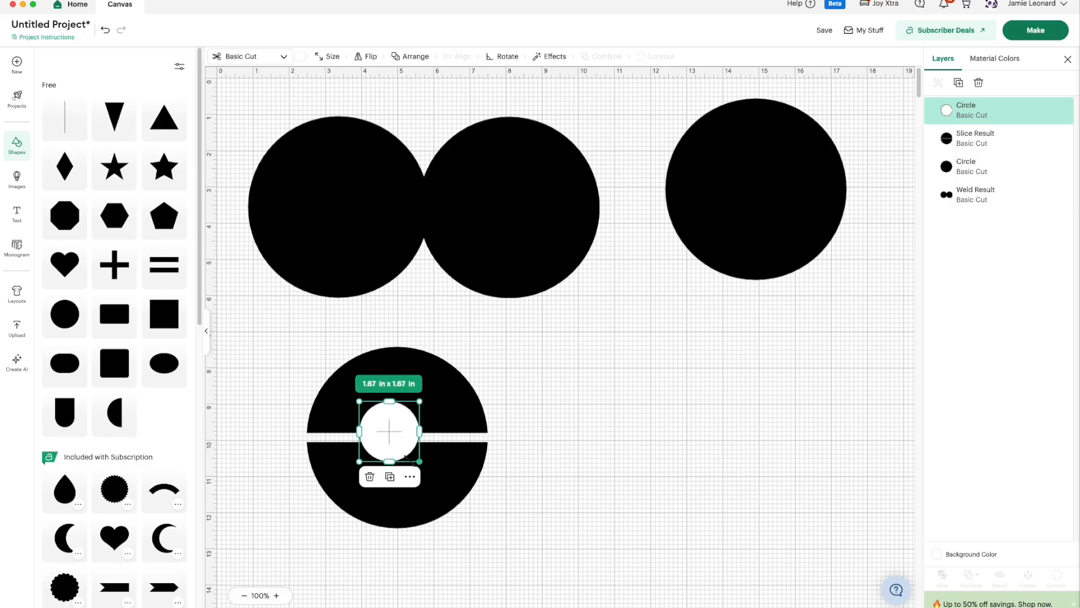
{"action": "left_click_drag", "start_coordinate": [419, 461], "coordinate": [393, 437]}
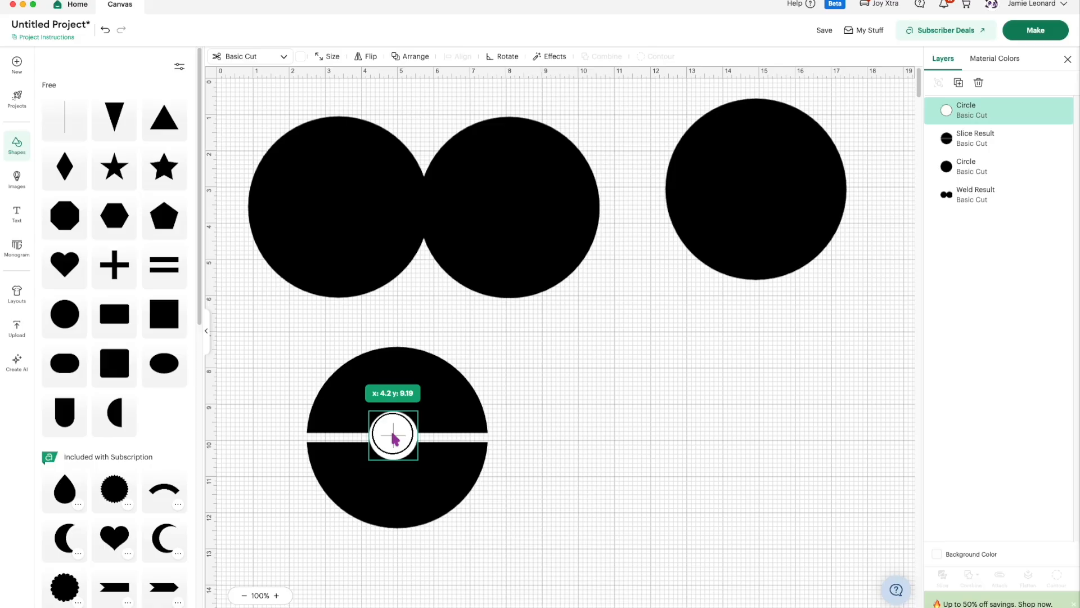
{"action": "left_click_drag", "start_coordinate": [393, 438], "coordinate": [397, 440]}
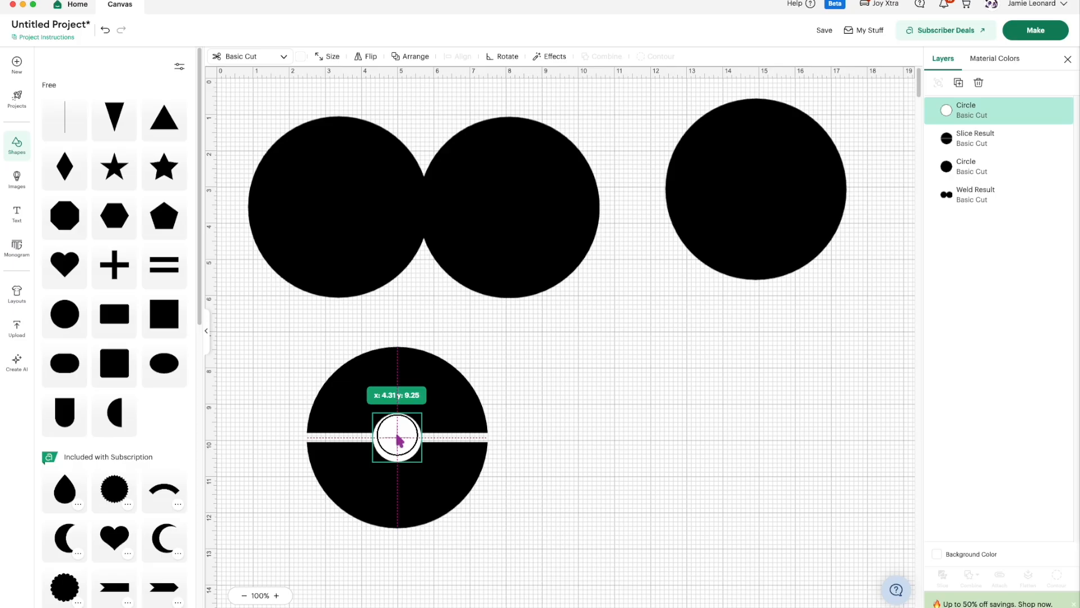
{"action": "mouse_move", "coordinate": [397, 440]}
{"action": "left_mouse_down"}
{"action": "mouse_move", "coordinate": [370, 464]}
{"action": "mouse_move", "coordinate": [397, 445]}
{"action": "left_mouse_up"}
Align the white circle and the split circle to each other's center
{"action": "left_click", "coordinate": [565, 538]}
{"action": "left_click_drag", "start_coordinate": [544, 535], "coordinate": [373, 404]}
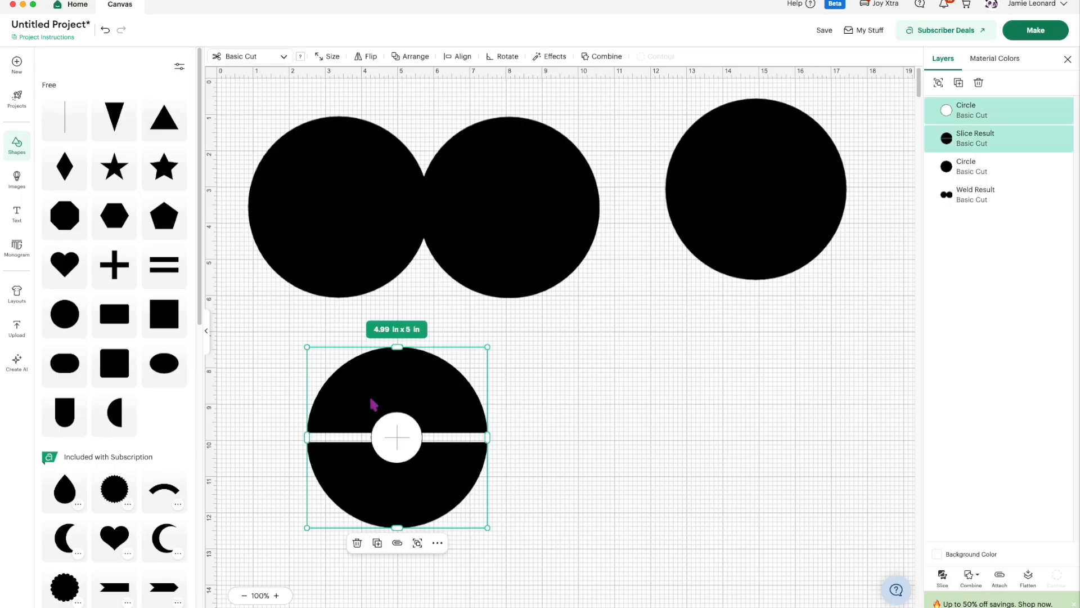
{"action": "left_click", "coordinate": [454, 58]}
{"action": "left_click", "coordinate": [434, 174]}
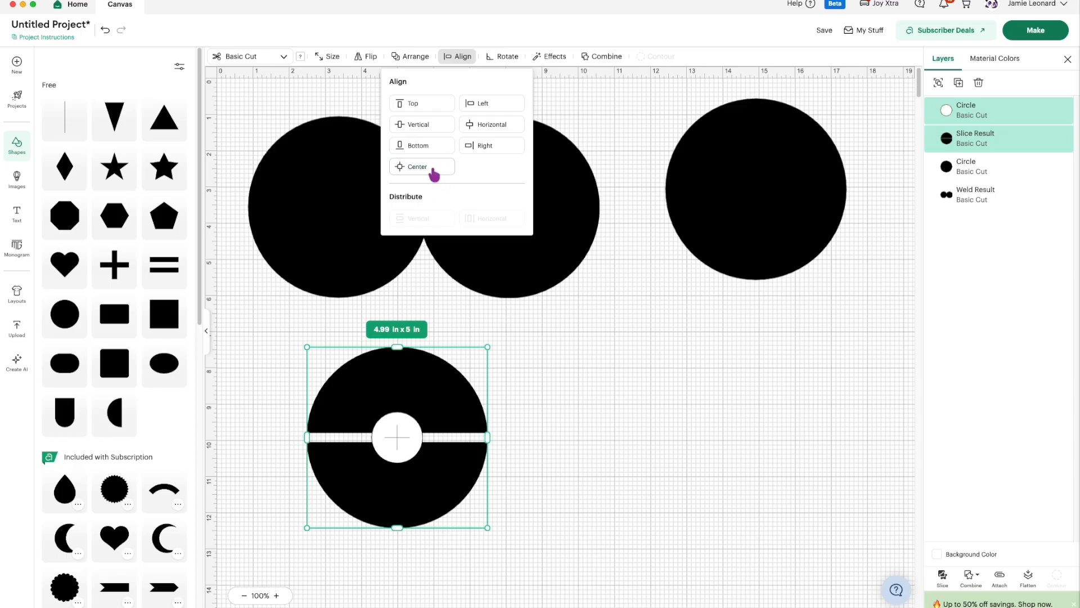
Slice the white circle out of the split circle, pull the leftover slice pieces away and delete them
{"action": "left_click", "coordinate": [941, 579]}
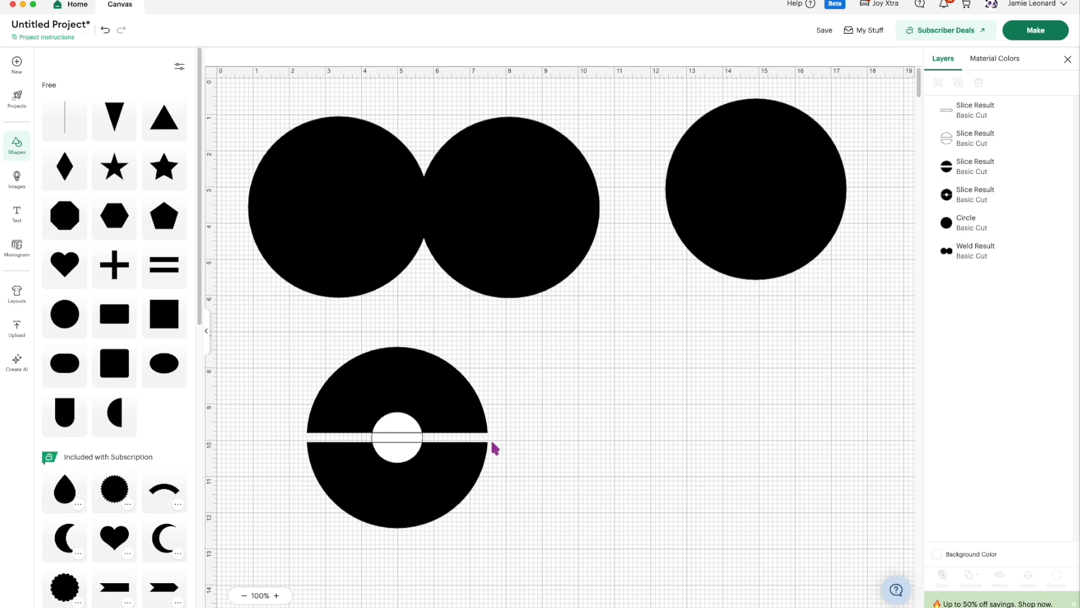
{"action": "left_click_drag", "start_coordinate": [417, 438], "coordinate": [650, 472]}
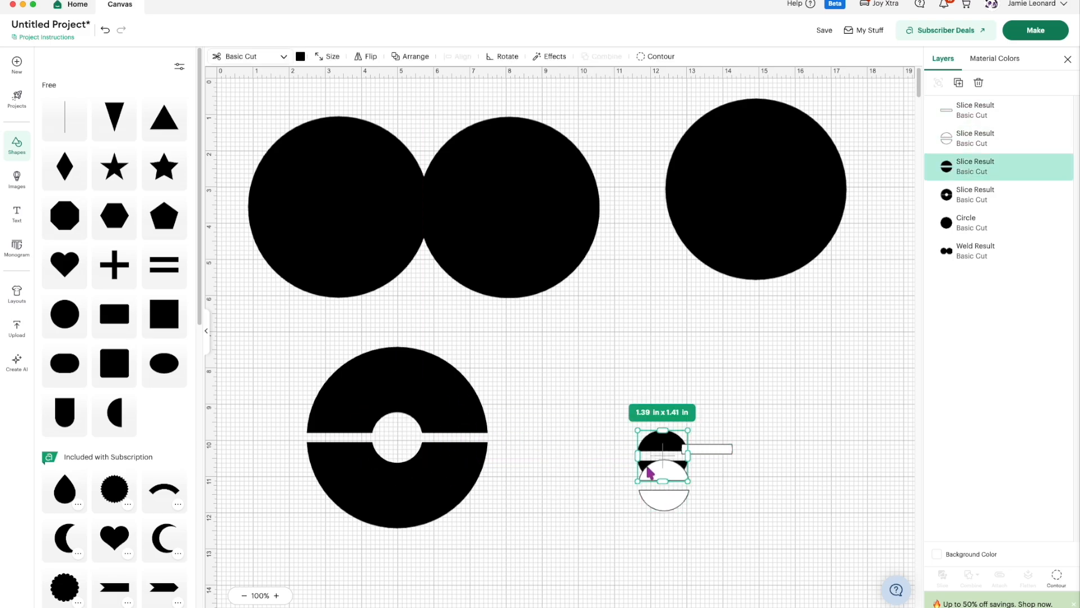
{"action": "left_click_drag", "start_coordinate": [586, 407], "coordinate": [739, 510]}
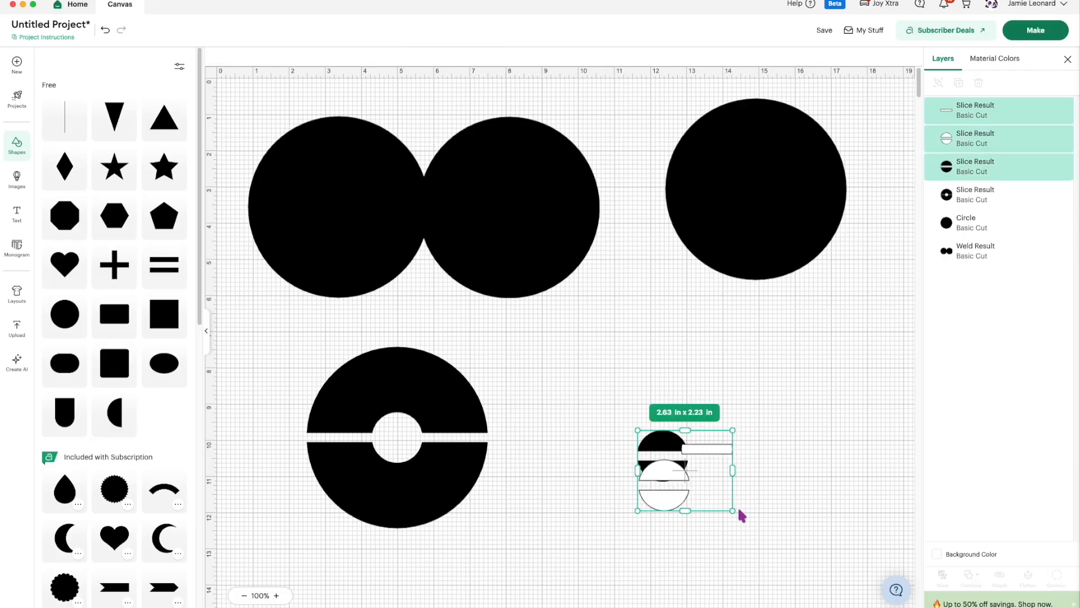
{"action": "key", "text": "Delete"}
Duplicate the split circle with the center cutout and arrange the two copies side by side below the welded circles
{"action": "left_click_drag", "start_coordinate": [461, 429], "coordinate": [372, 422]}
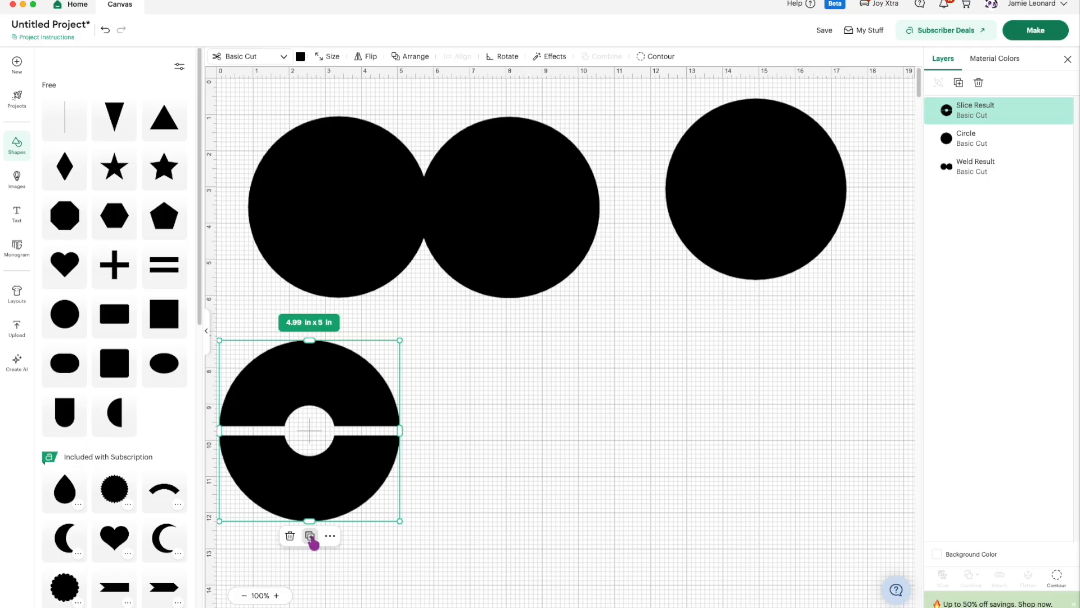
{"action": "right_click", "coordinate": [348, 423]}
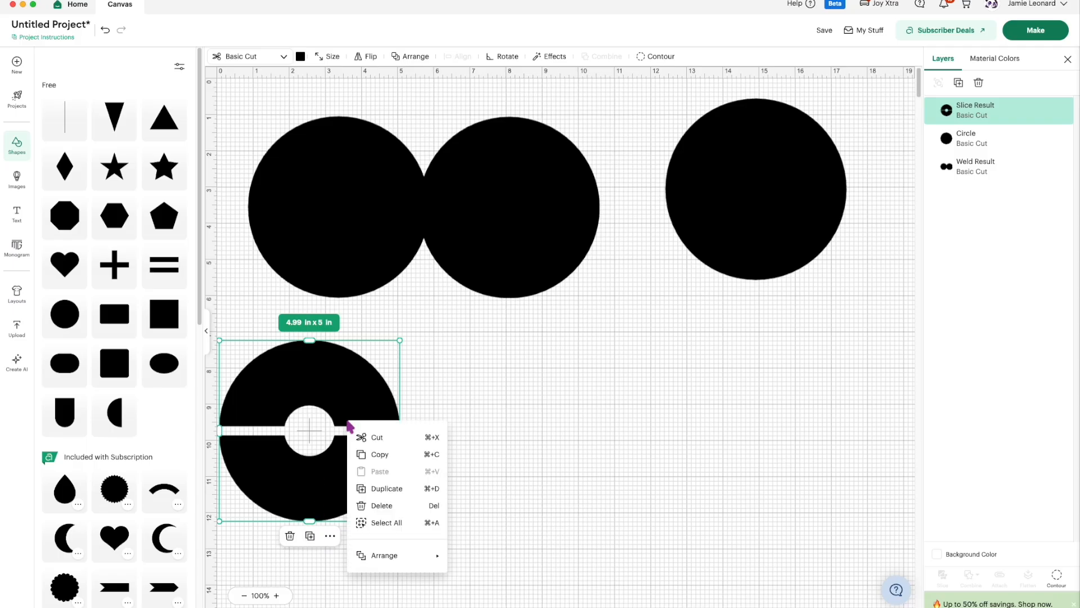
{"action": "left_click", "coordinate": [310, 537]}
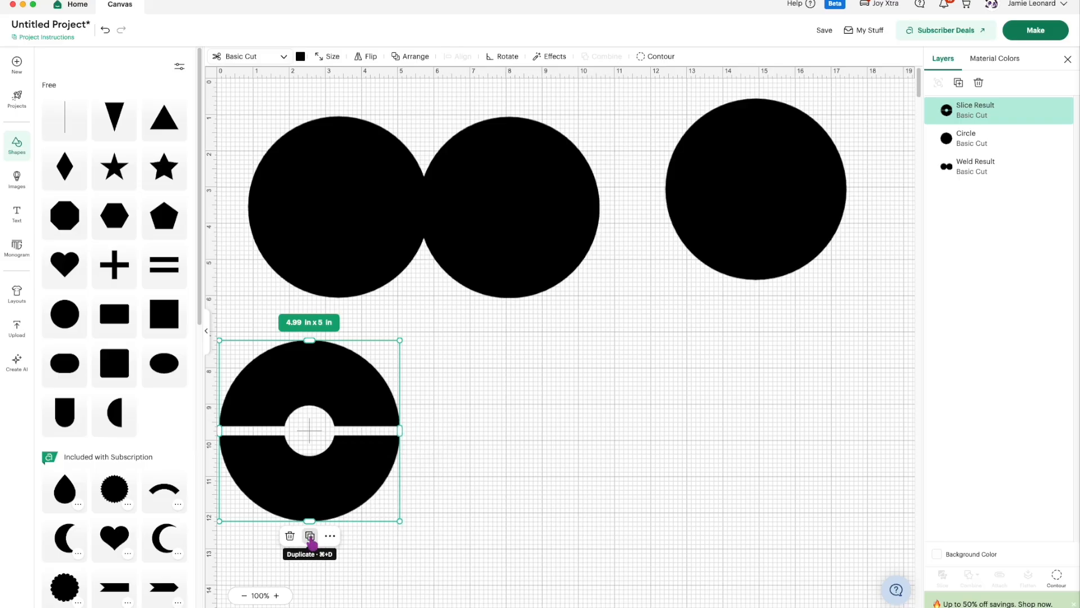
{"action": "left_click", "coordinate": [310, 537]}
{"action": "left_click_drag", "start_coordinate": [328, 509], "coordinate": [599, 491]}
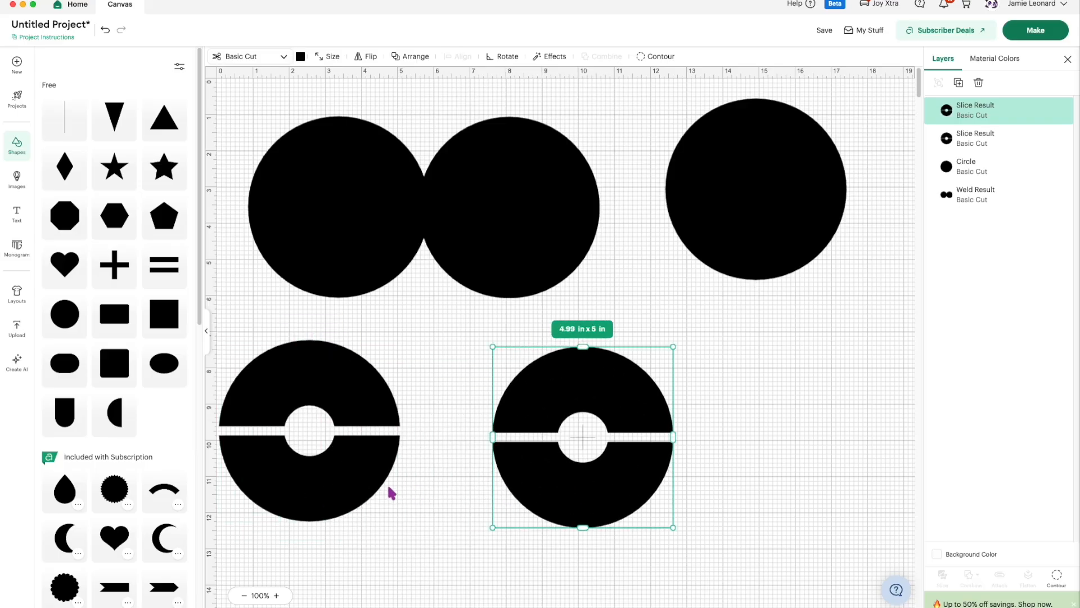
{"action": "left_click_drag", "start_coordinate": [357, 482], "coordinate": [419, 493]}
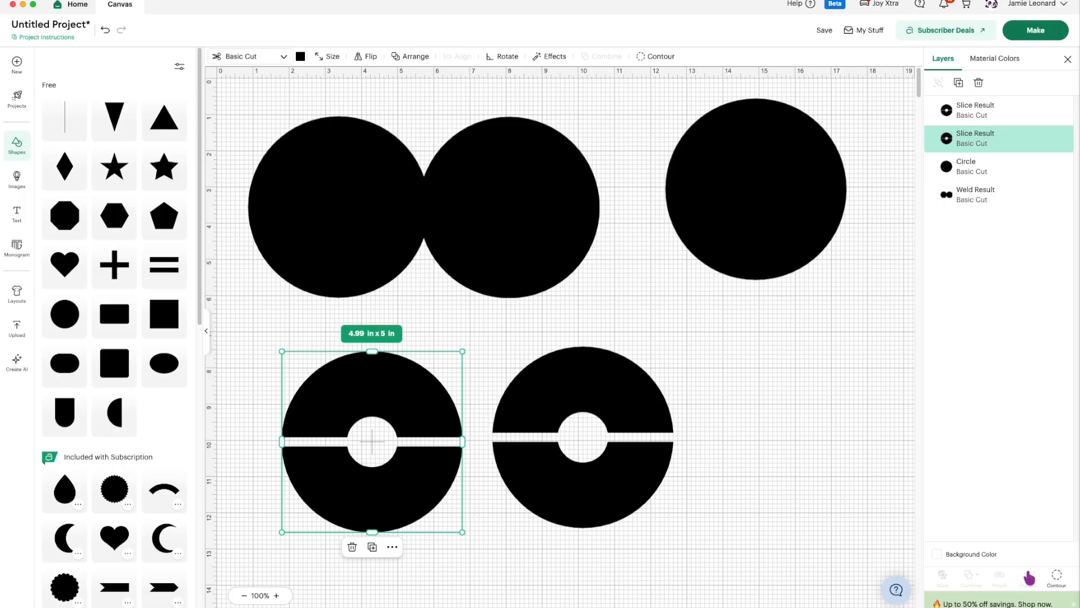
Hide the lower half of the left split circle with Contour
{"action": "left_click", "coordinate": [1058, 575]}
{"action": "left_click", "coordinate": [519, 289]}
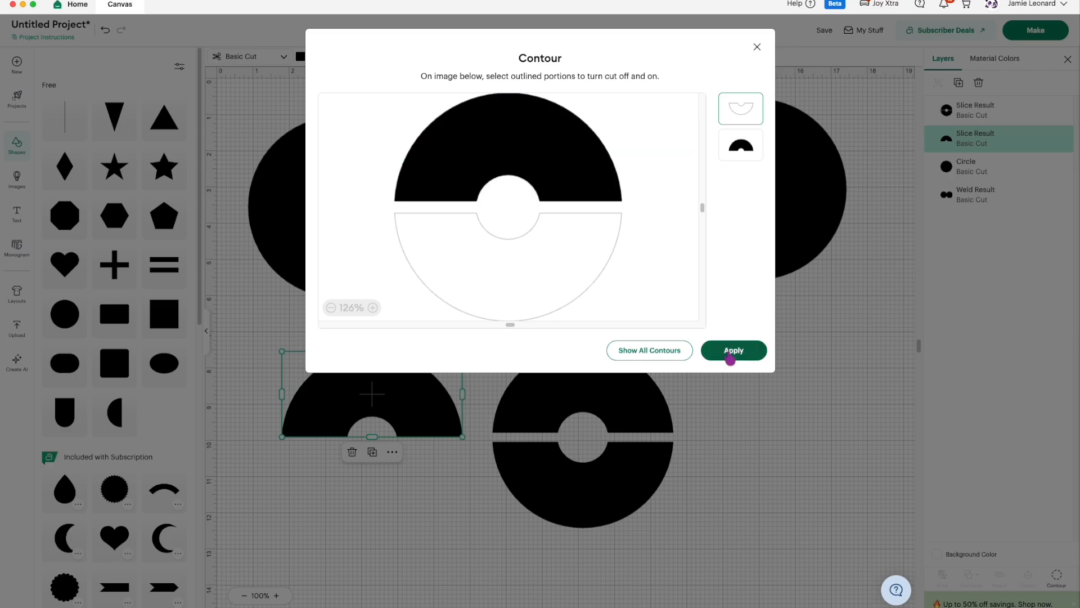
{"action": "left_click", "coordinate": [730, 354]}
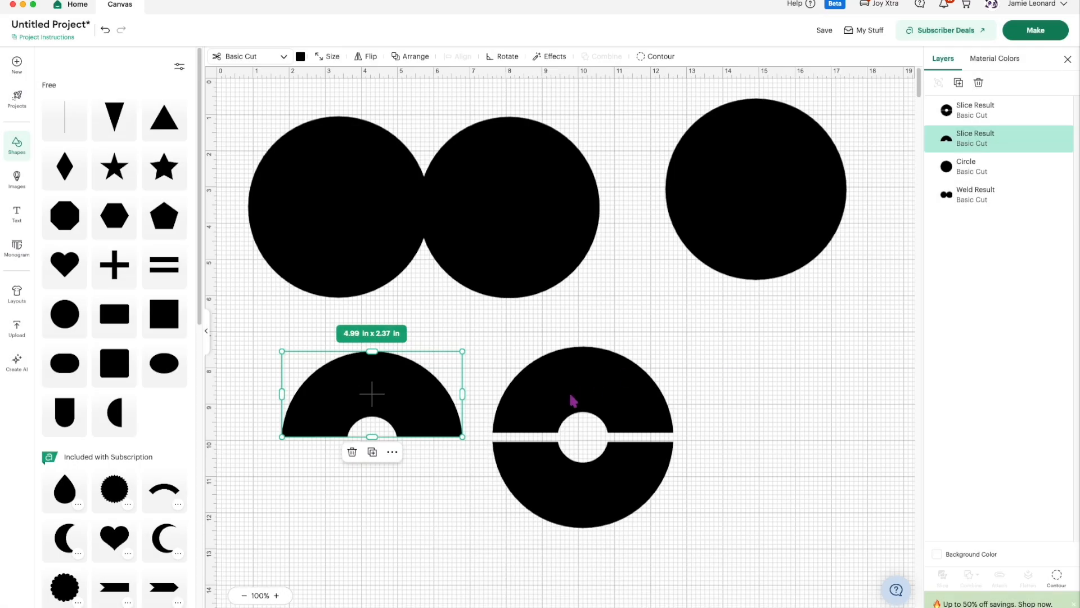
Hide the upper half of the right split circle with Contour and line up its remaining half beneath the other half
{"action": "left_click", "coordinate": [573, 400]}
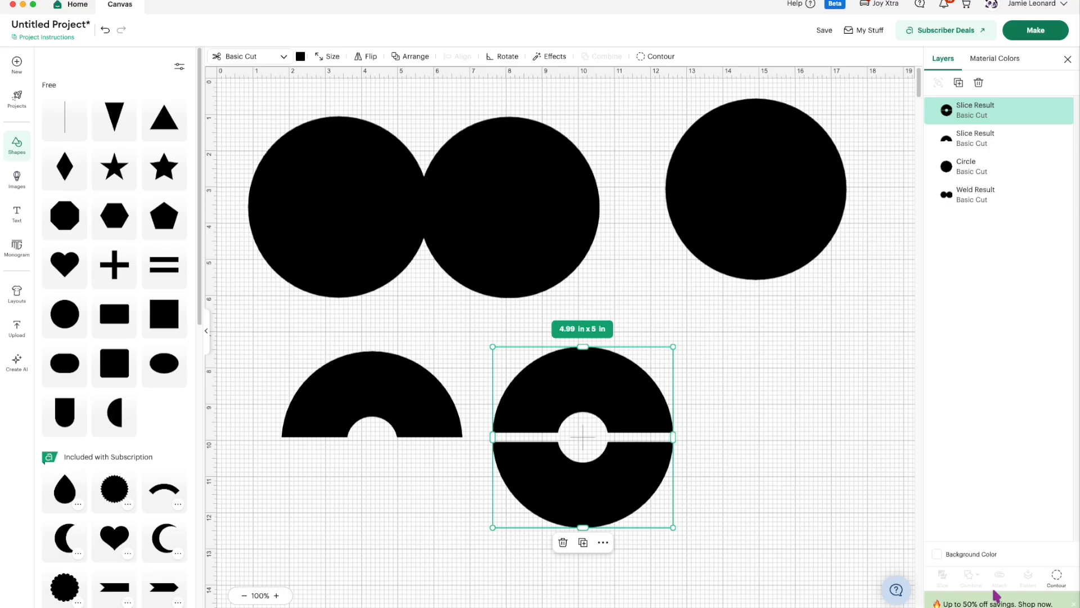
{"action": "left_click", "coordinate": [1056, 576]}
{"action": "left_click", "coordinate": [503, 172]}
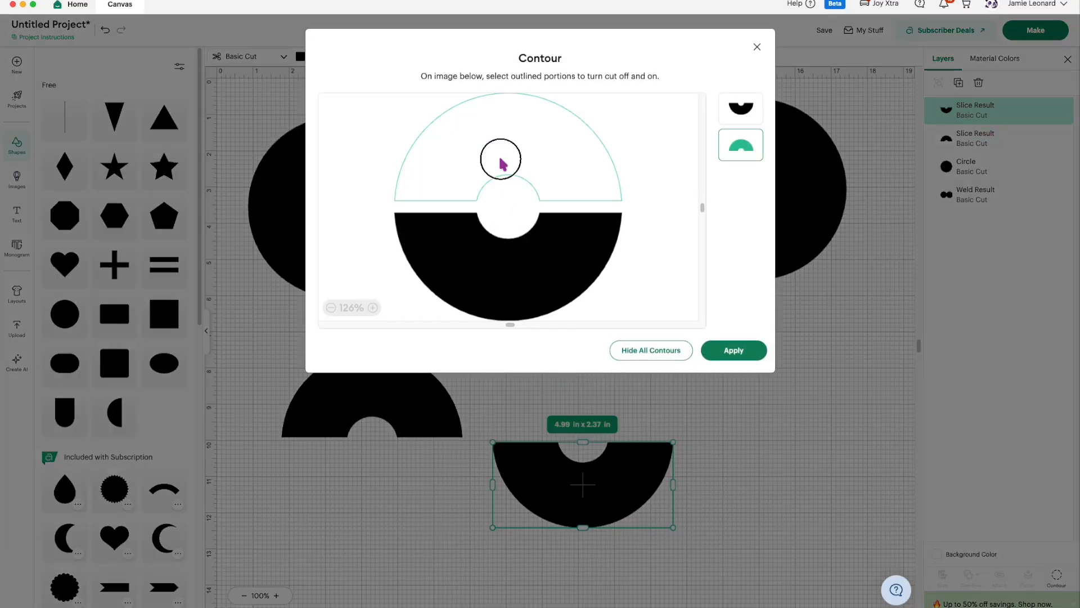
{"action": "left_click", "coordinate": [725, 352]}
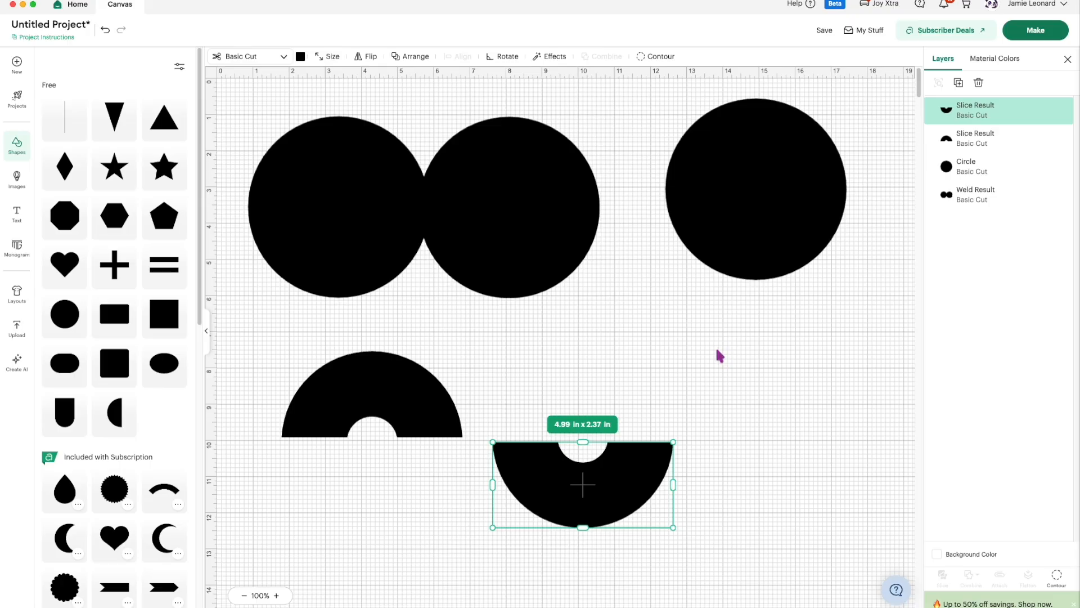
{"action": "left_click_drag", "start_coordinate": [581, 482], "coordinate": [365, 492]}
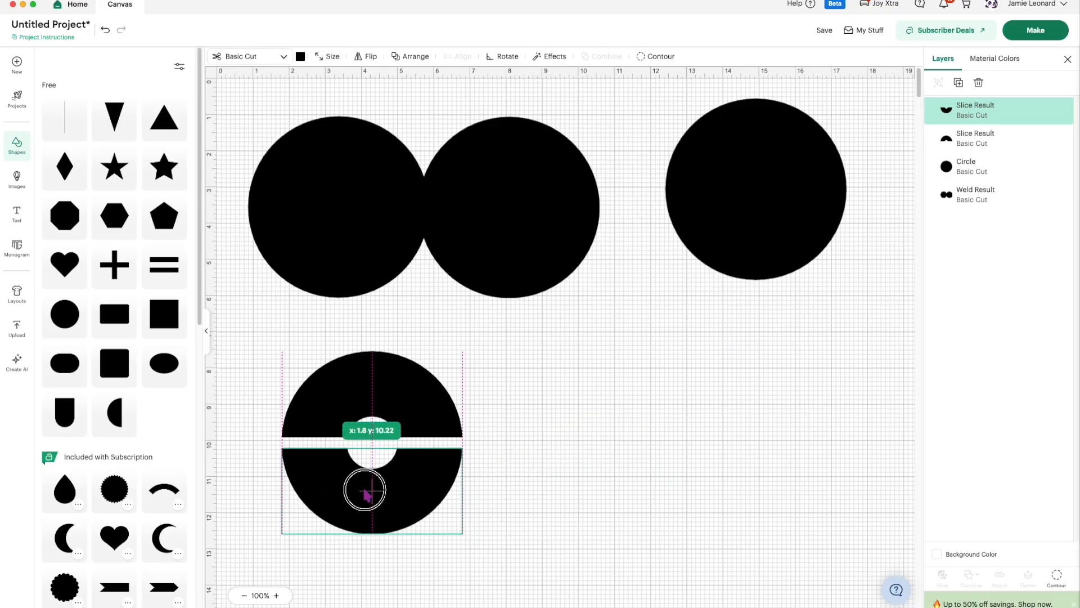
Color the upper half dark red and the lower half white
{"action": "left_click", "coordinate": [417, 406]}
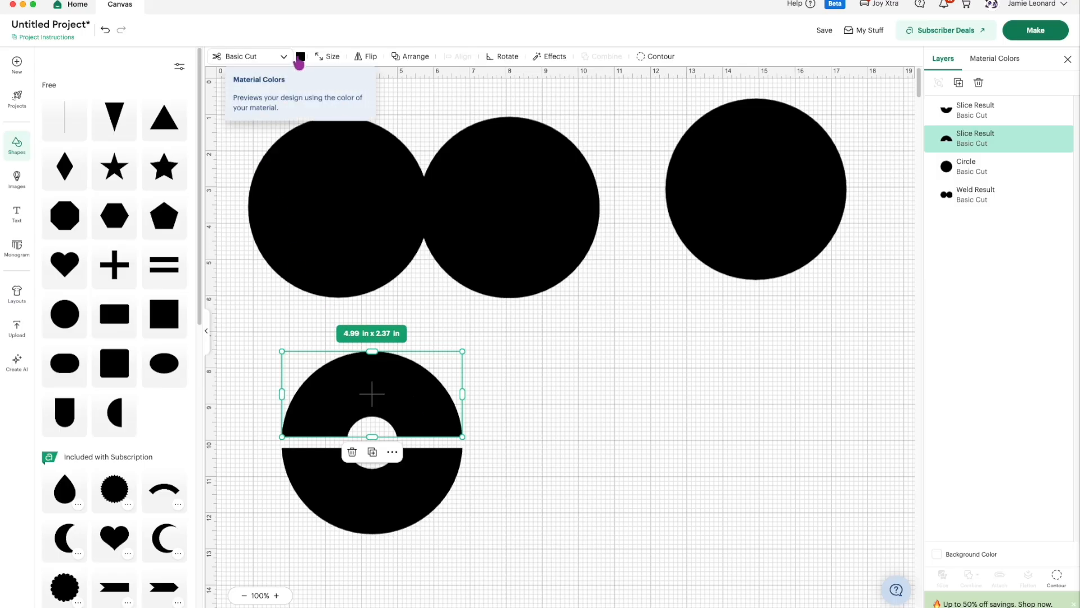
{"action": "left_click", "coordinate": [300, 56]}
{"action": "left_click", "coordinate": [312, 145]}
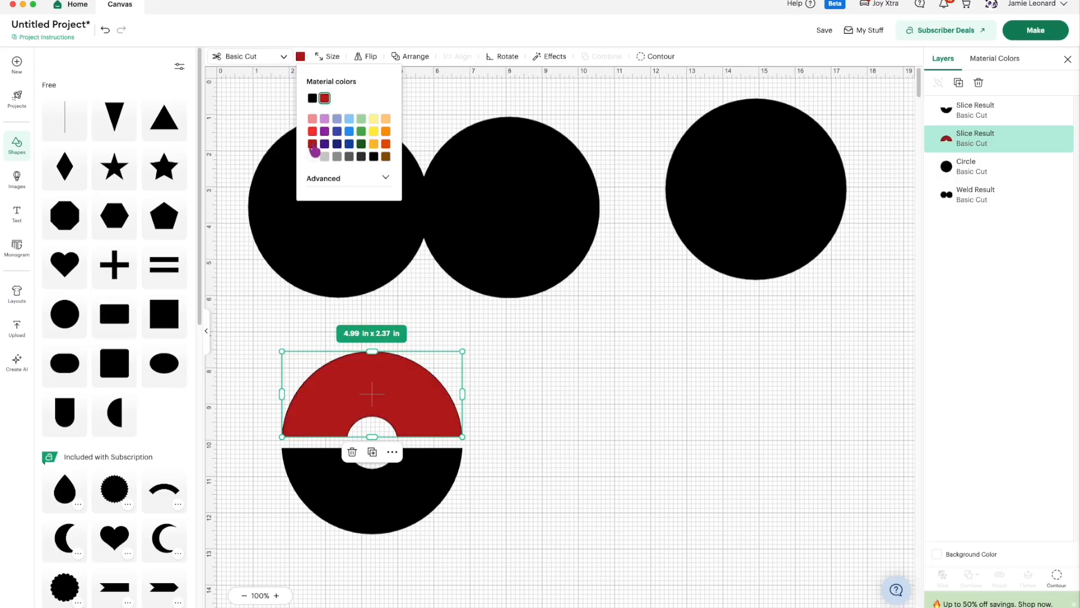
{"action": "left_click", "coordinate": [404, 503]}
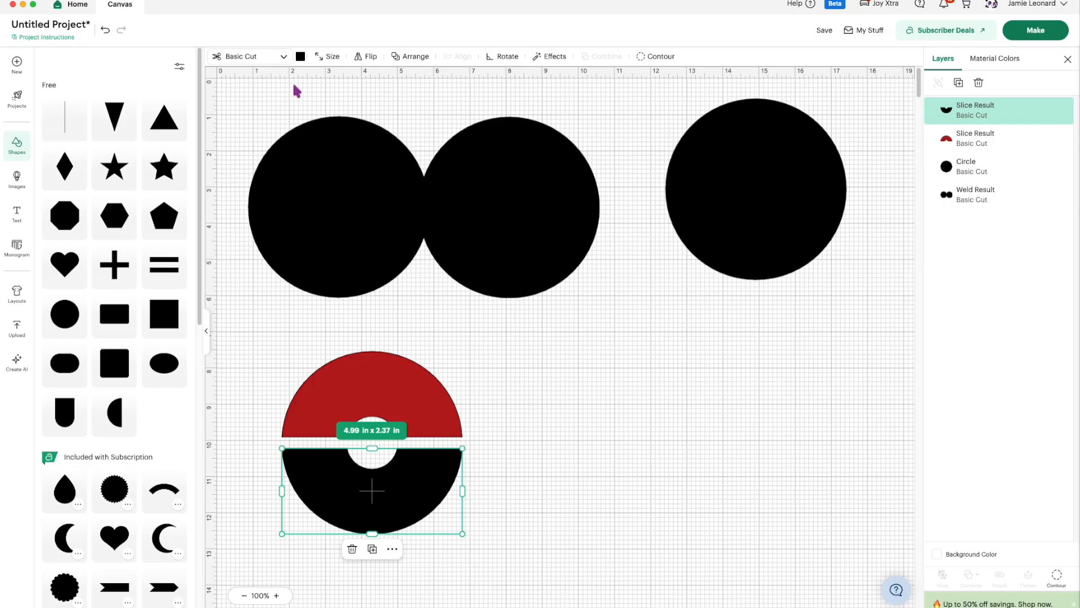
{"action": "left_click", "coordinate": [301, 56]}
{"action": "left_click", "coordinate": [313, 157]}
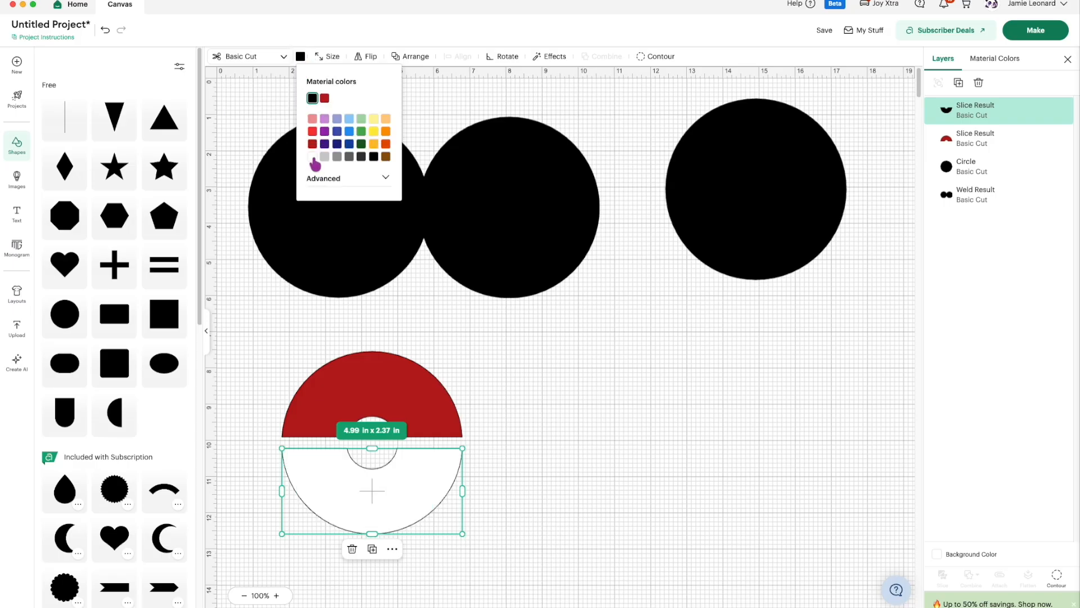
Place the solid 5 in black circle behind the two halves and nudge the red half up to its upper edge
{"action": "left_click_drag", "start_coordinate": [733, 233], "coordinate": [349, 483]}
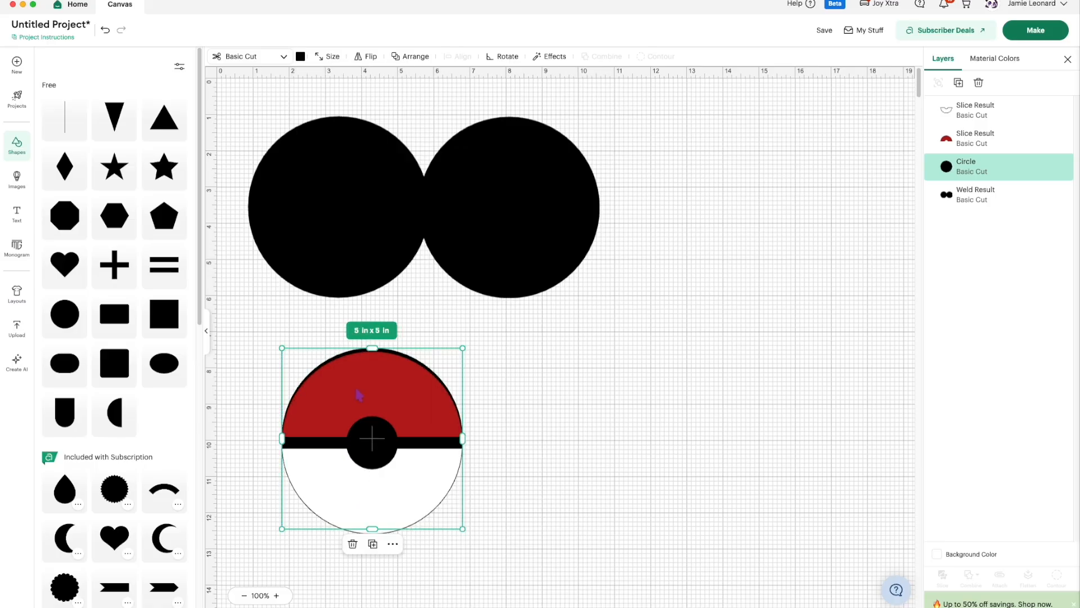
{"action": "left_click", "coordinate": [549, 422]}
{"action": "left_click_drag", "start_coordinate": [365, 407], "coordinate": [362, 398]}
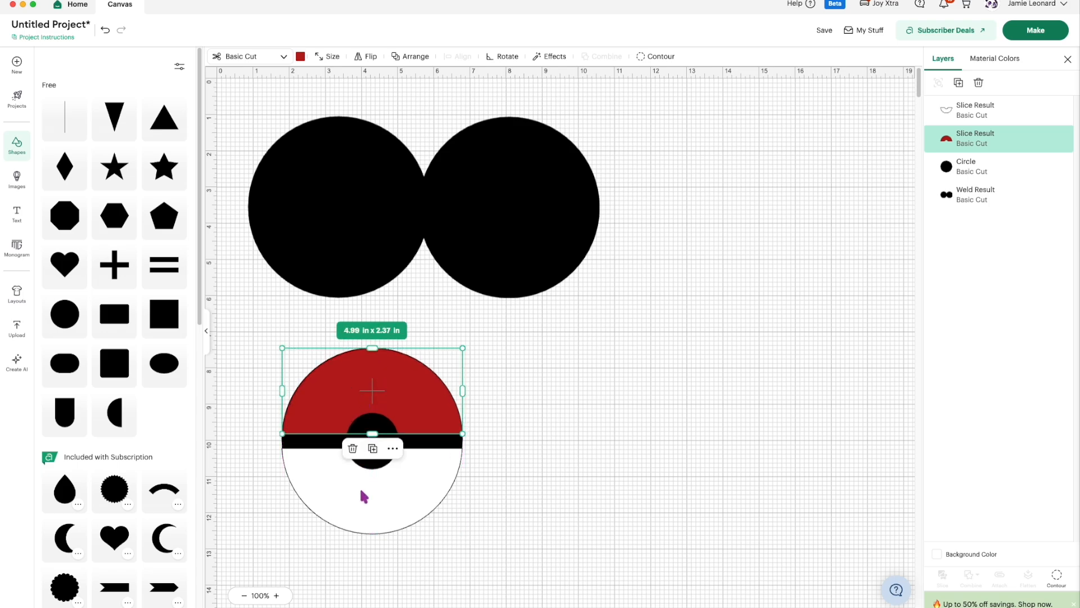
{"action": "left_click", "coordinate": [557, 494]}
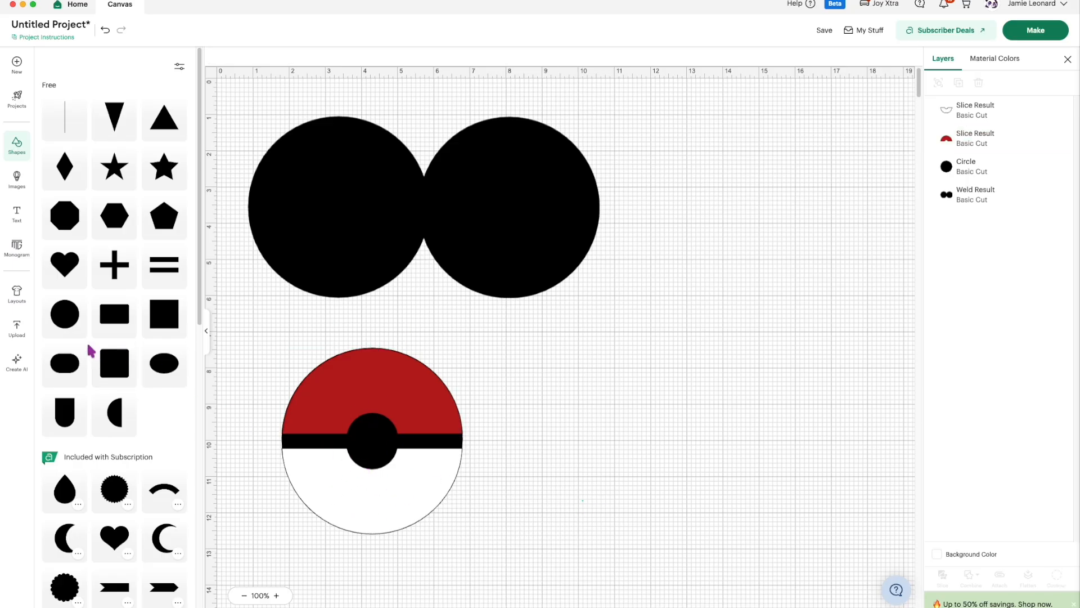
Add another circle, color it white and move it over the ball's black center
{"action": "left_click", "coordinate": [70, 321]}
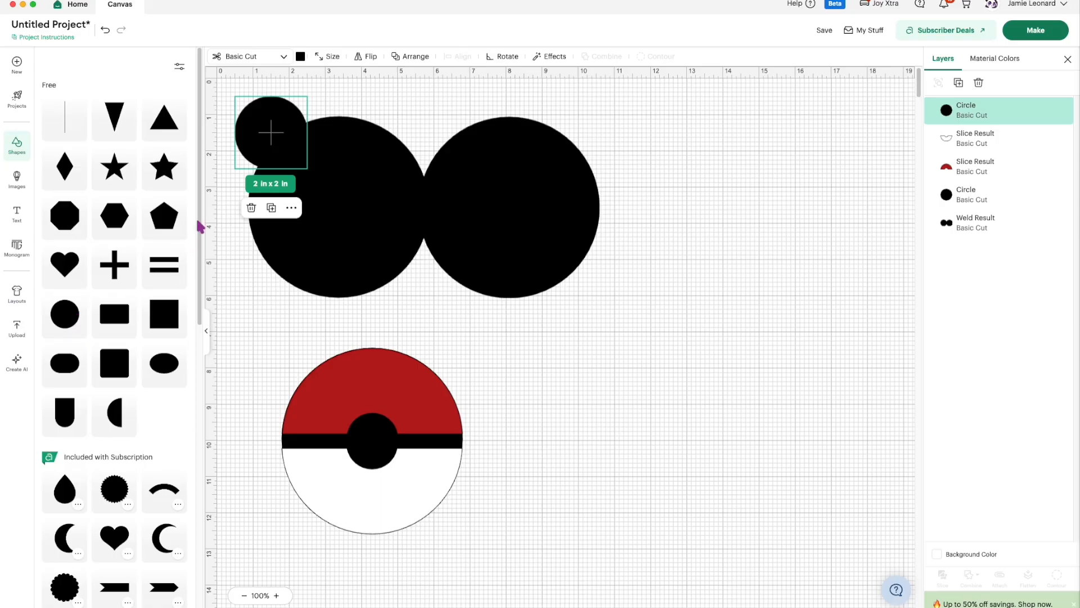
{"action": "left_click", "coordinate": [300, 57]}
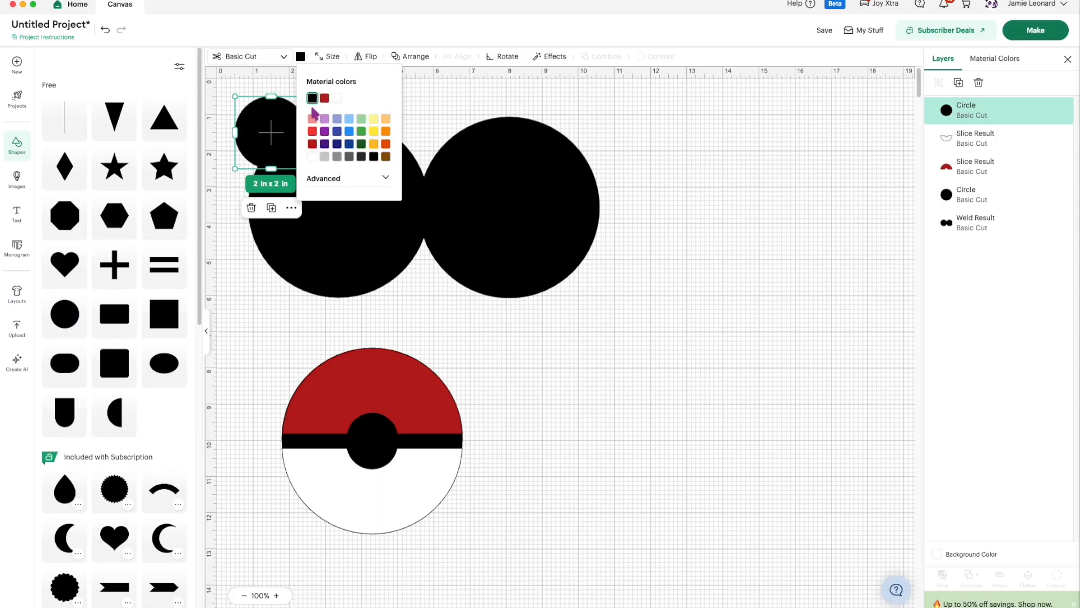
{"action": "left_click", "coordinate": [312, 156]}
{"action": "left_click_drag", "start_coordinate": [277, 140], "coordinate": [376, 444]}
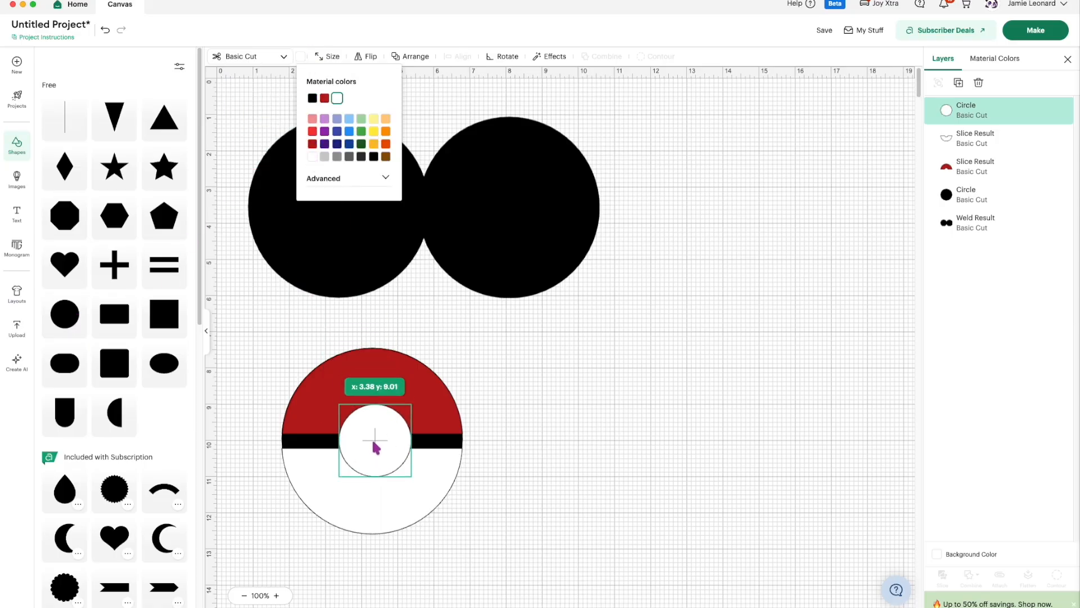
Shrink the white circle to about 1.11 in and center it within the ball's black center circle
{"action": "left_click_drag", "start_coordinate": [411, 476], "coordinate": [372, 447]}
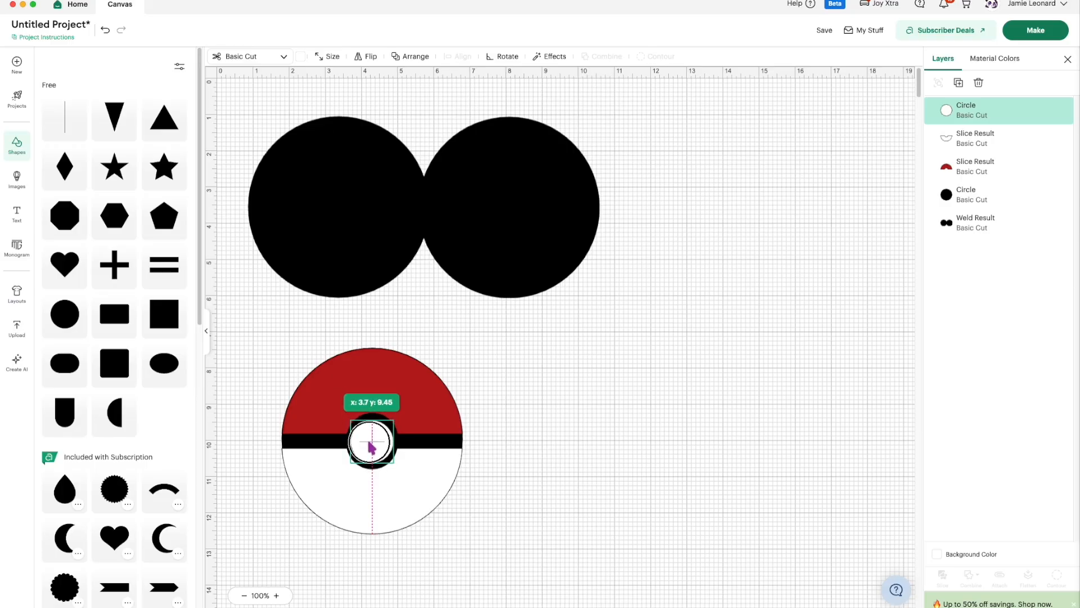
{"action": "left_click_drag", "start_coordinate": [369, 442], "coordinate": [369, 442]}
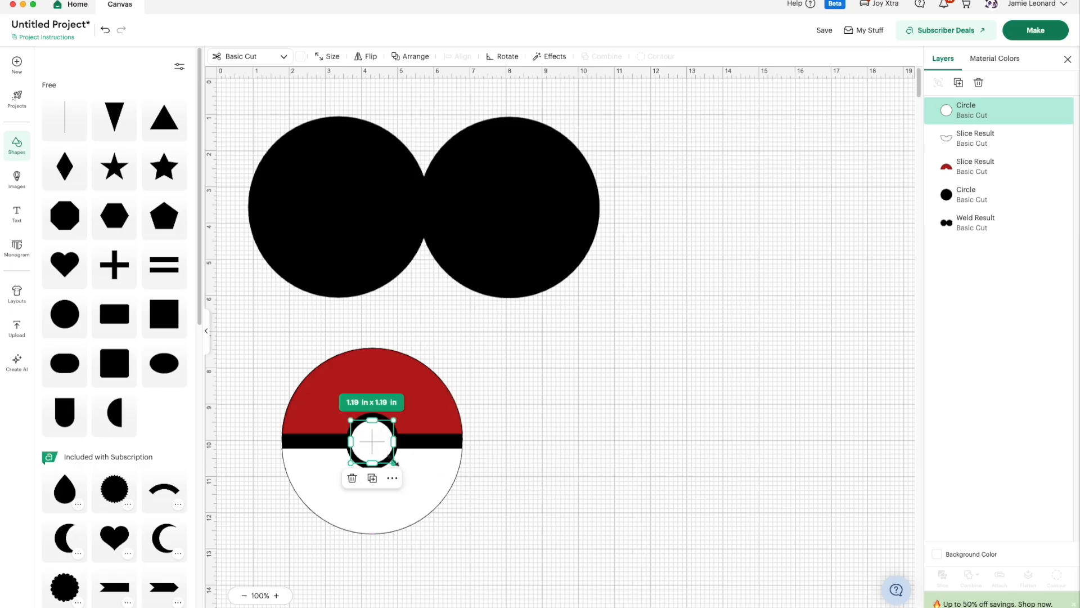
{"action": "left_click_drag", "start_coordinate": [396, 464], "coordinate": [371, 444]}
{"action": "left_click", "coordinate": [636, 460]}
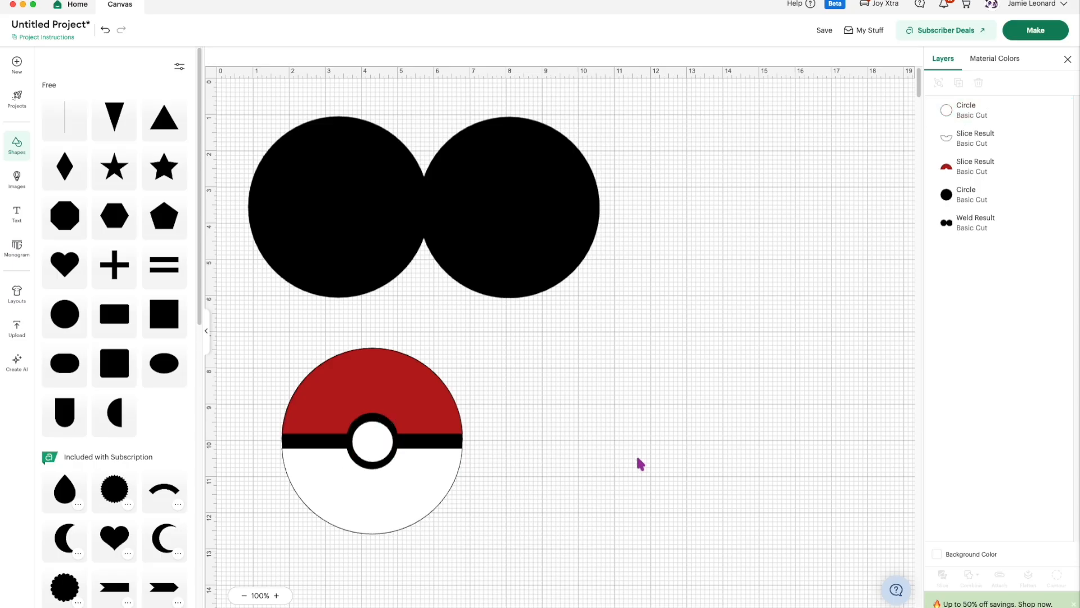
{"action": "left_click", "coordinate": [365, 450]}
{"action": "left_click_drag", "start_coordinate": [393, 462], "coordinate": [393, 460]}
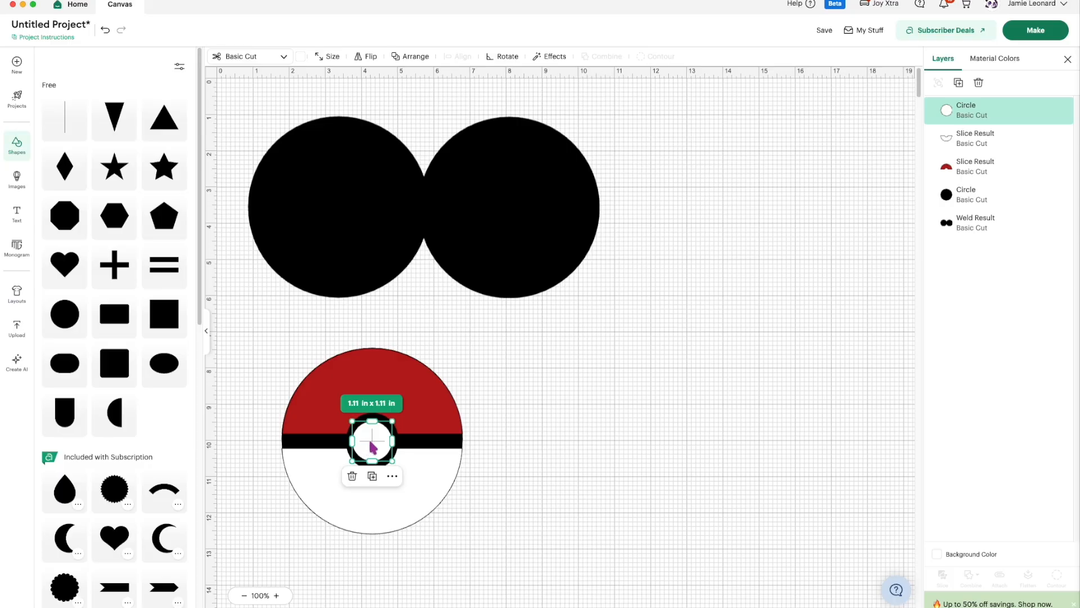
Center the small white circle in the ball and create a rounded inward offset of it at -0.222 in
{"action": "left_click_drag", "start_coordinate": [371, 442], "coordinate": [372, 441]}
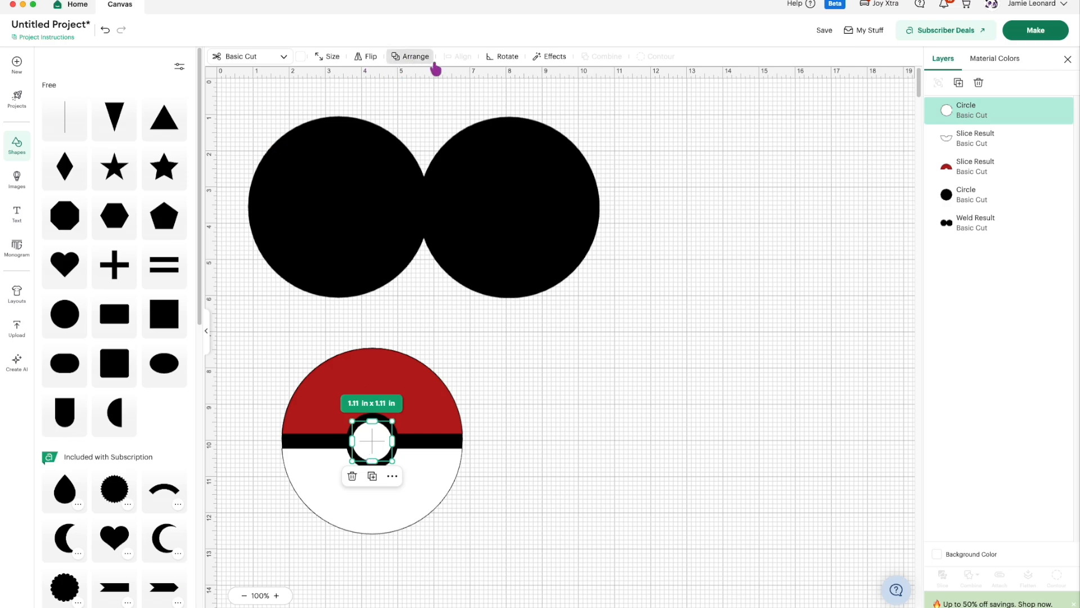
{"action": "left_click", "coordinate": [547, 58]}
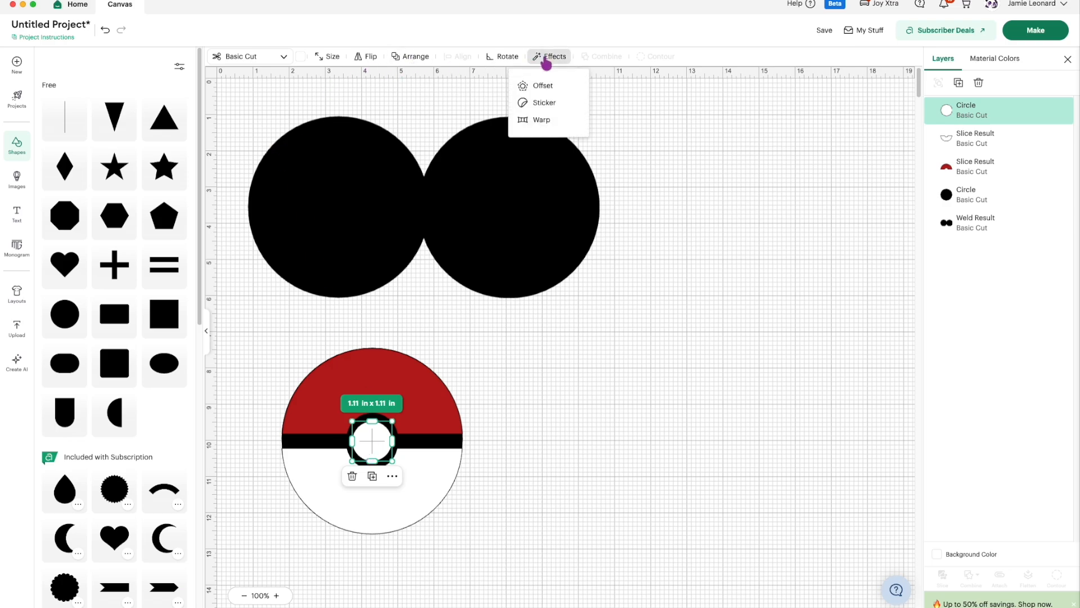
{"action": "left_click", "coordinate": [543, 86]}
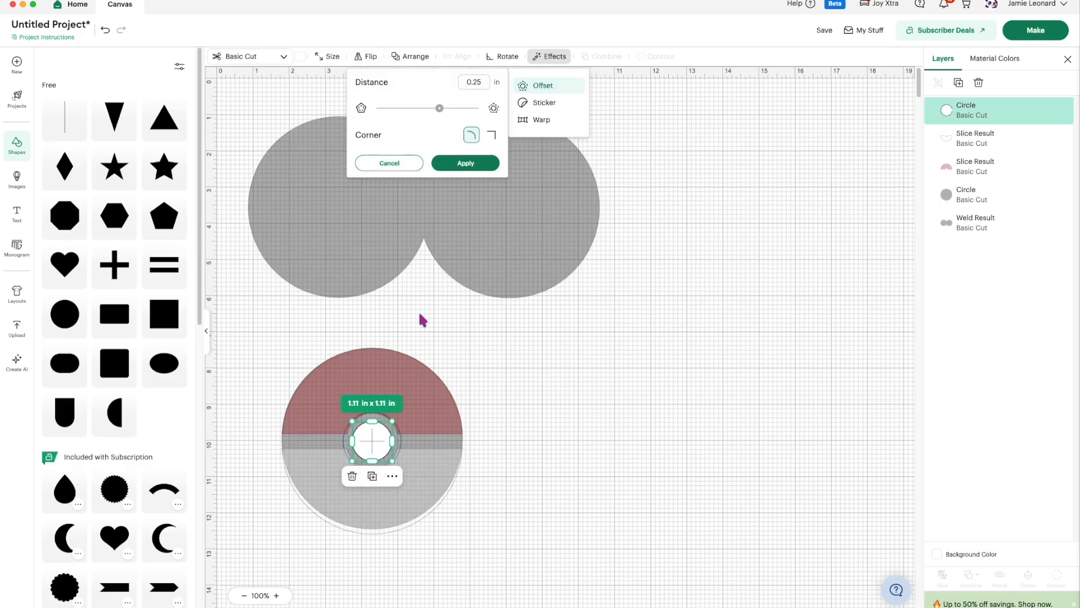
{"action": "left_click_drag", "start_coordinate": [441, 115], "coordinate": [422, 119]}
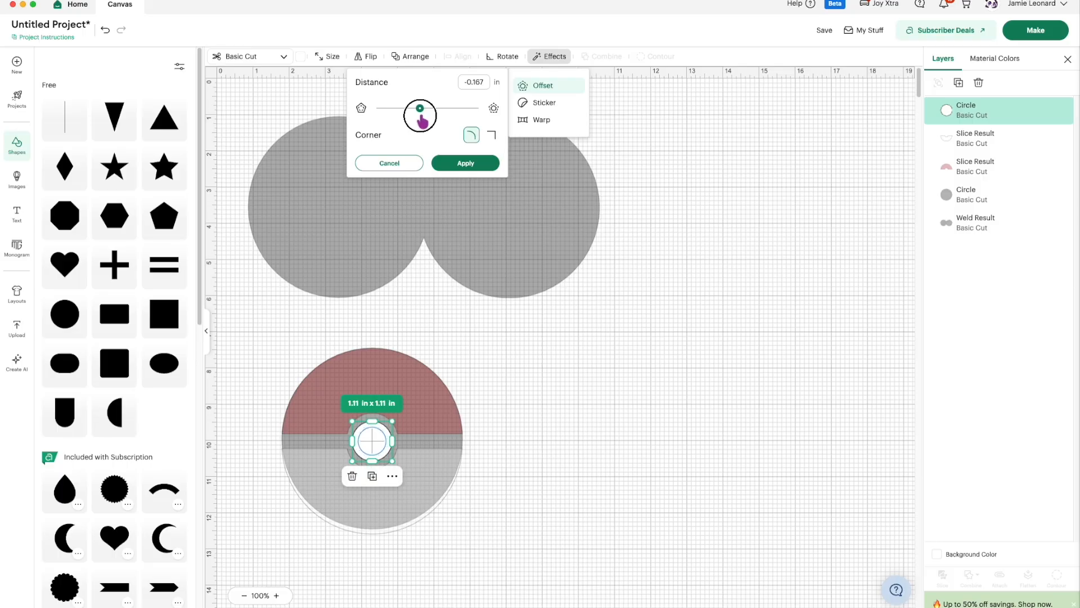
{"action": "left_click_drag", "start_coordinate": [422, 120], "coordinate": [419, 117]}
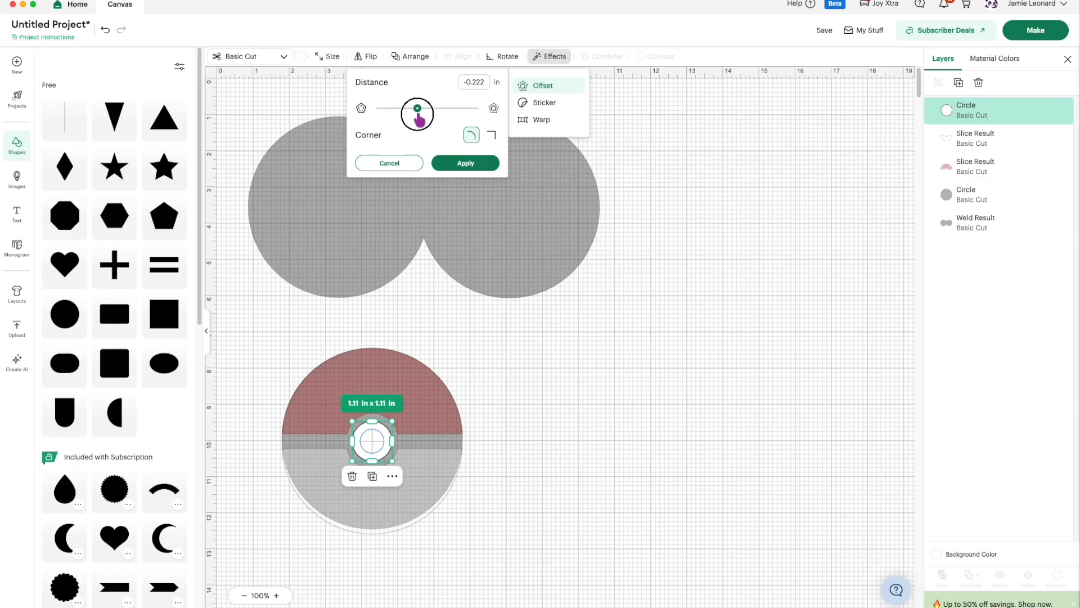
{"action": "left_click", "coordinate": [449, 169]}
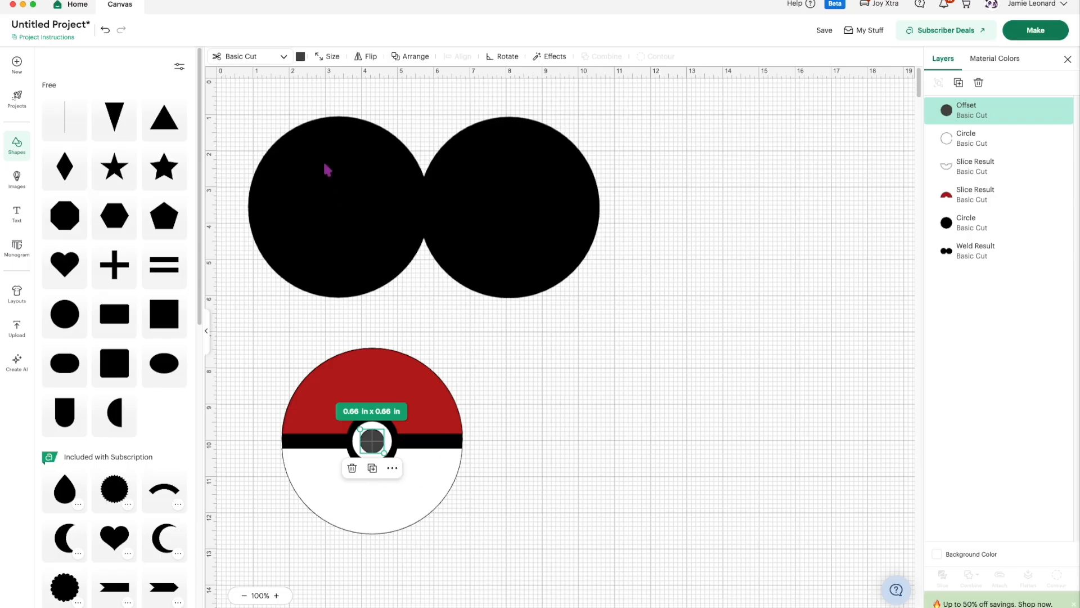
Color the new offset circle at the ball's center white and deselect it
{"action": "left_click", "coordinate": [301, 57]}
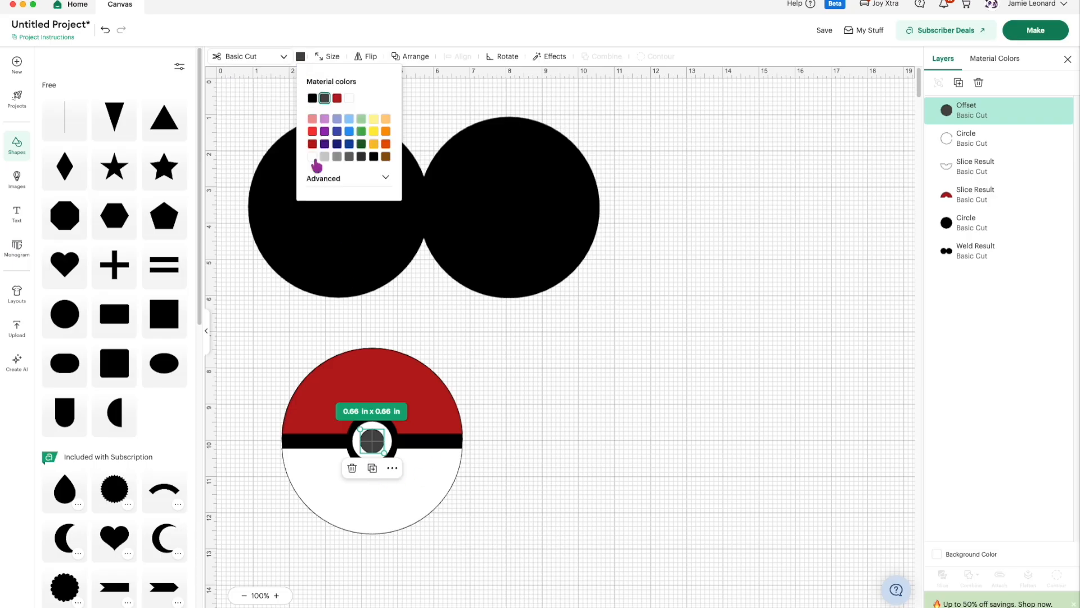
{"action": "left_click", "coordinate": [313, 156]}
{"action": "left_click", "coordinate": [558, 451]}
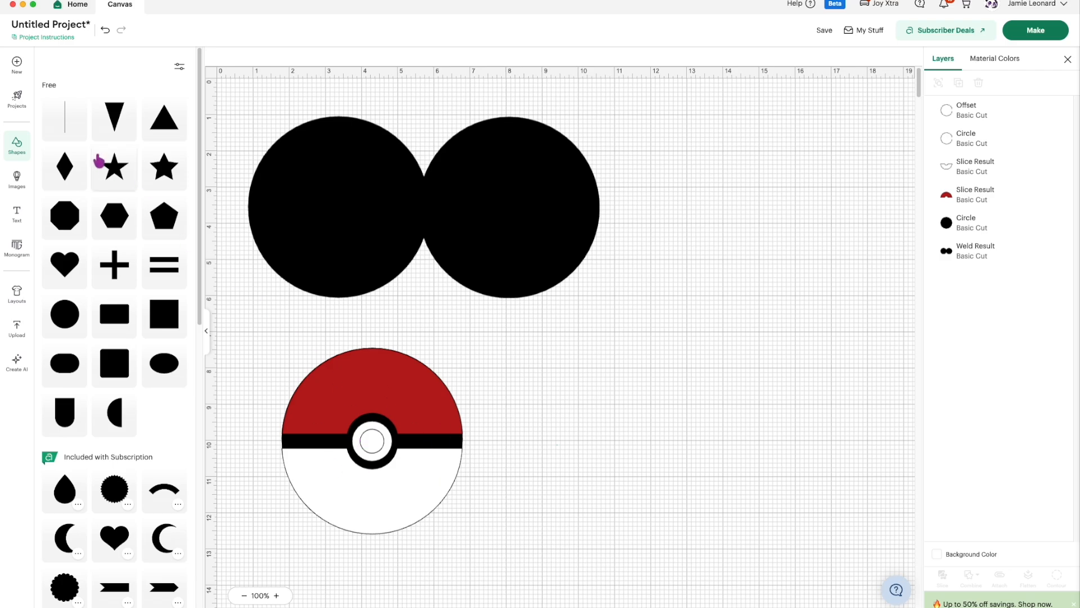
Switch the selected cutting machine to Maker 4 - 72B6
{"action": "left_click", "coordinate": [876, 5]}
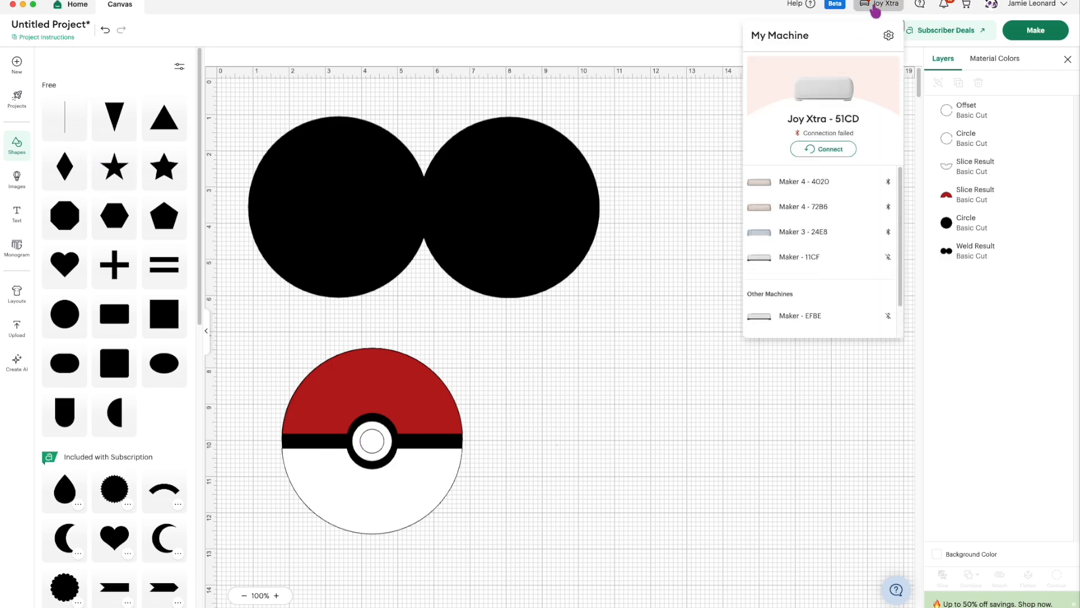
{"action": "left_click", "coordinate": [793, 208]}
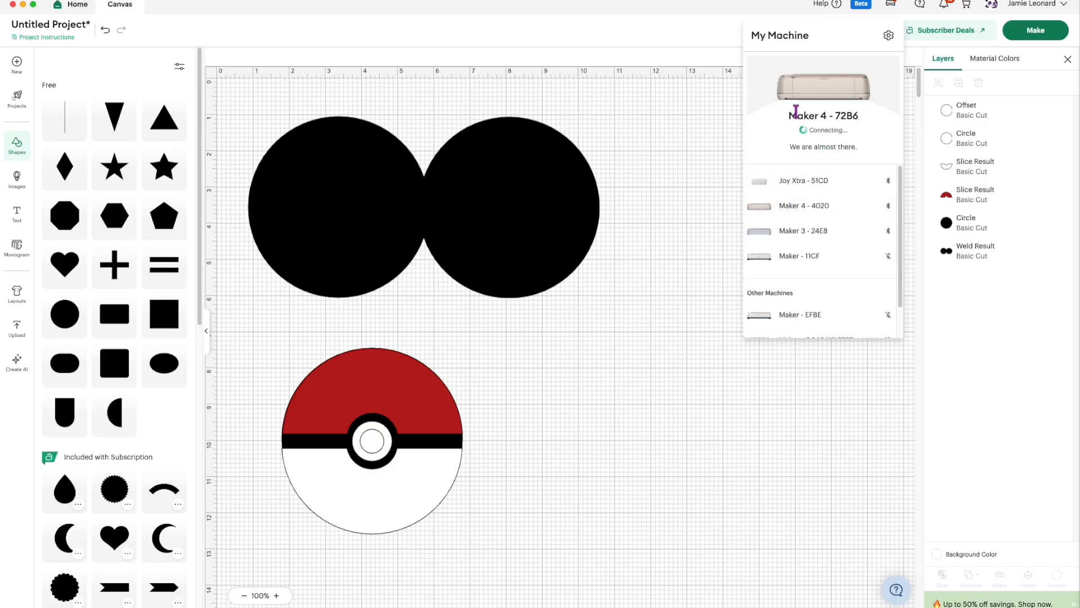
{"action": "left_click", "coordinate": [720, 165]}
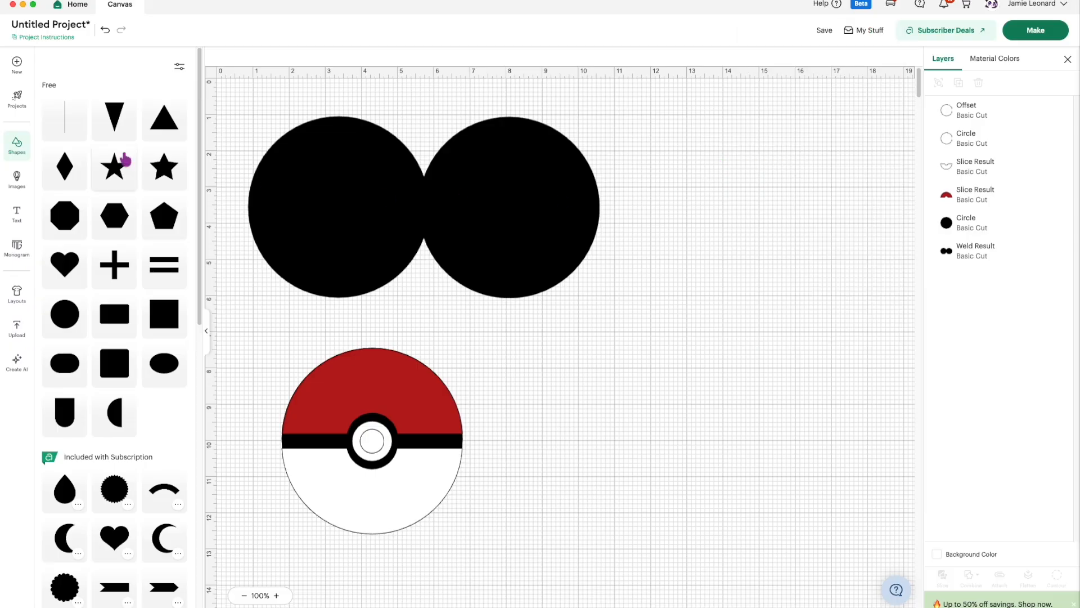
Add a vertical score line where the two welded circles meet and shorten it to fit the joint
{"action": "left_click", "coordinate": [65, 119]}
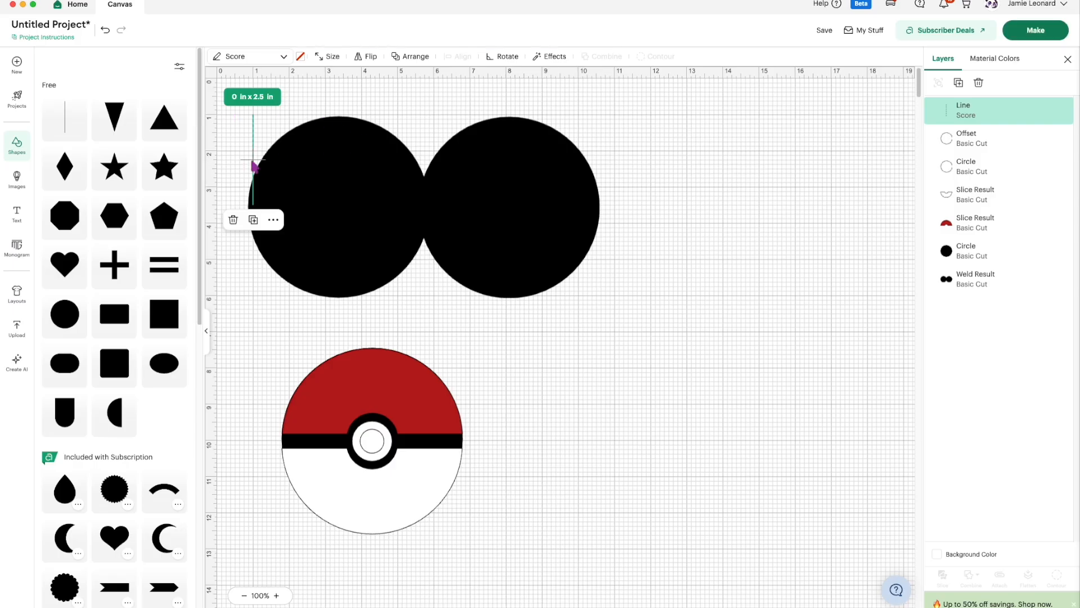
{"action": "left_click_drag", "start_coordinate": [253, 161], "coordinate": [423, 217]}
{"action": "left_click_drag", "start_coordinate": [423, 260], "coordinate": [427, 246]}
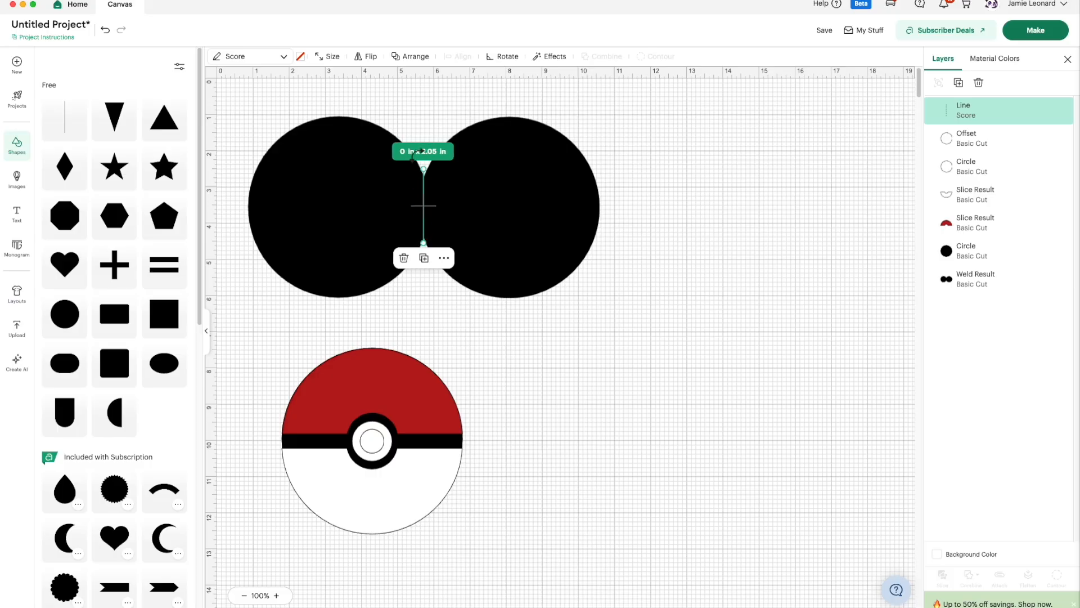
{"action": "left_click_drag", "start_coordinate": [423, 168], "coordinate": [425, 173]}
{"action": "left_click", "coordinate": [415, 289]}
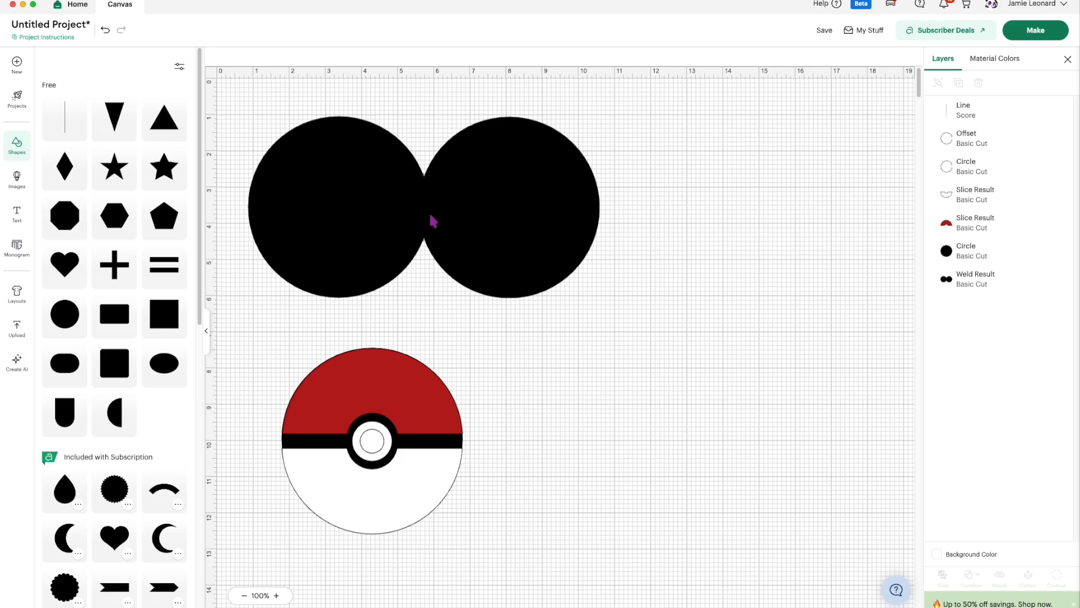
Align the score line and the welded double circle by their centers and attach them together
{"action": "left_click_drag", "start_coordinate": [646, 212], "coordinate": [342, 221]}
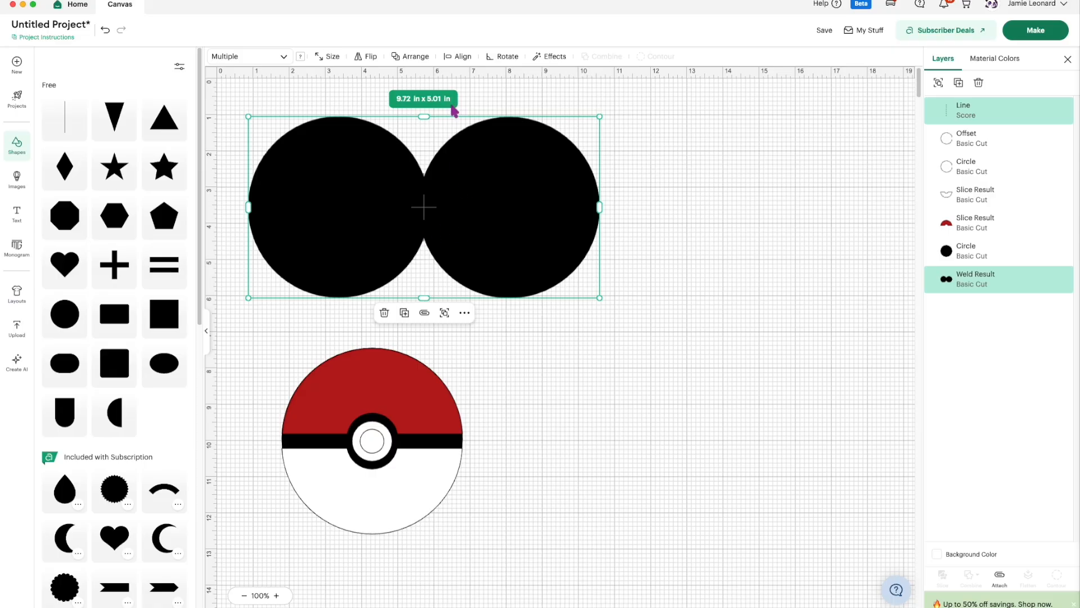
{"action": "left_click", "coordinate": [458, 57]}
{"action": "left_click", "coordinate": [430, 167]}
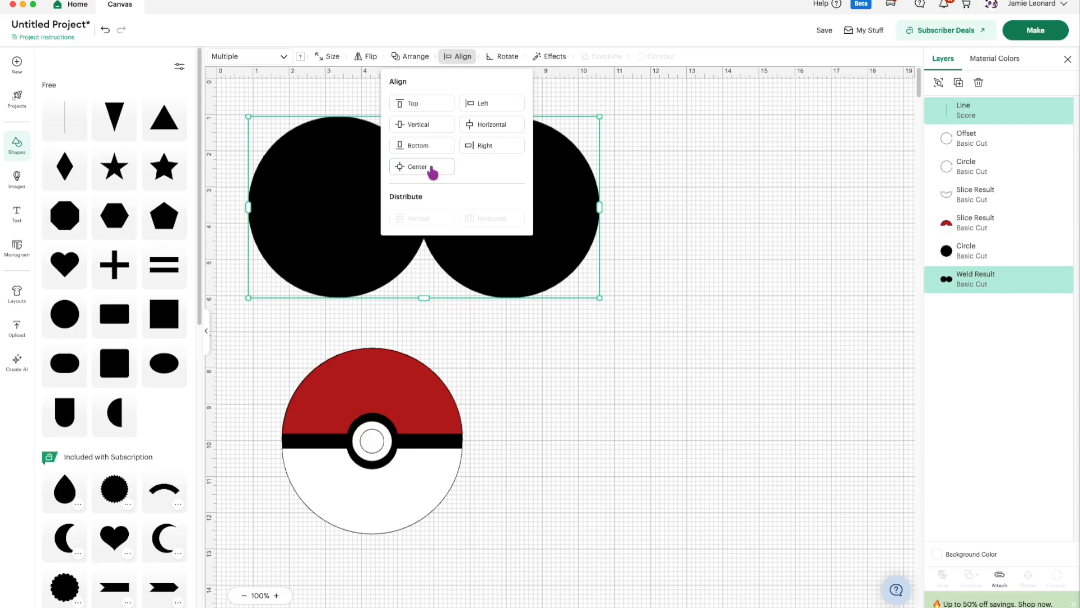
{"action": "left_click", "coordinate": [1000, 576]}
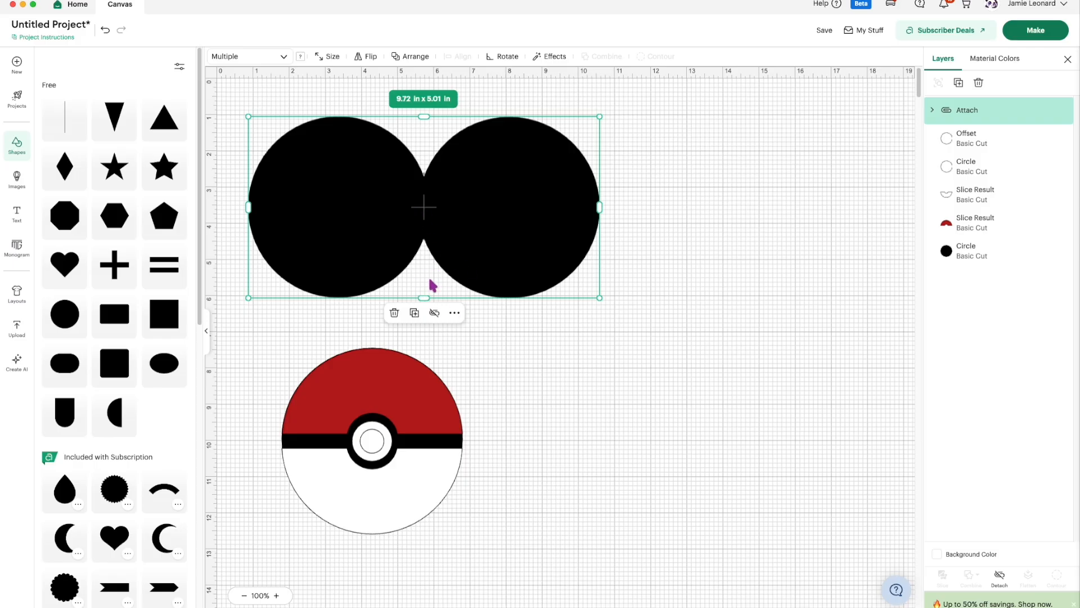
Save the project as "Pokemon Card" in the Birthday collection
{"action": "left_click", "coordinate": [826, 31]}
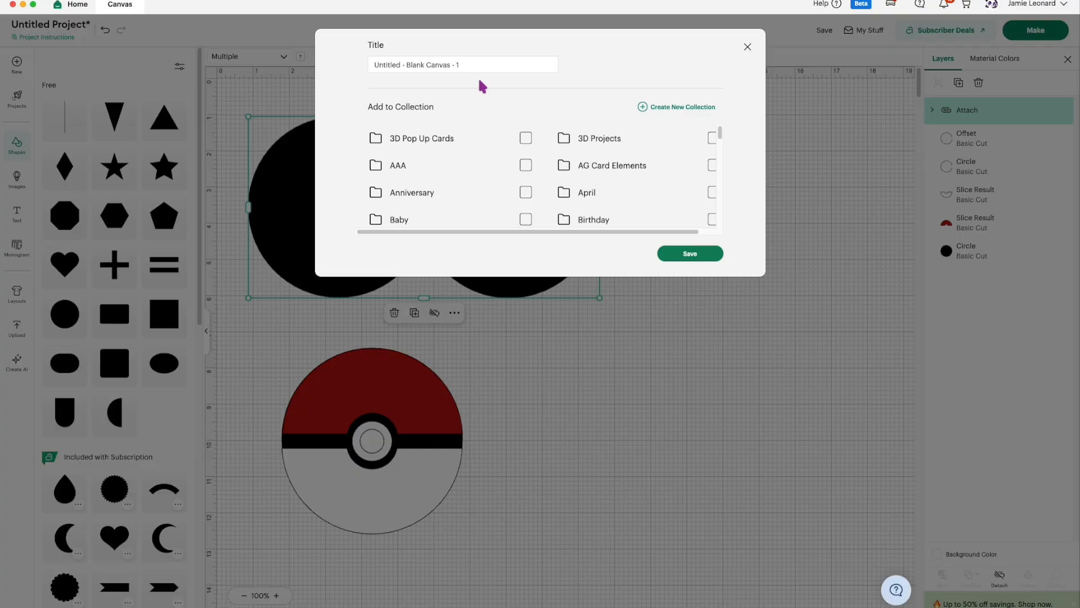
{"action": "left_click_drag", "start_coordinate": [463, 63], "coordinate": [358, 73]}
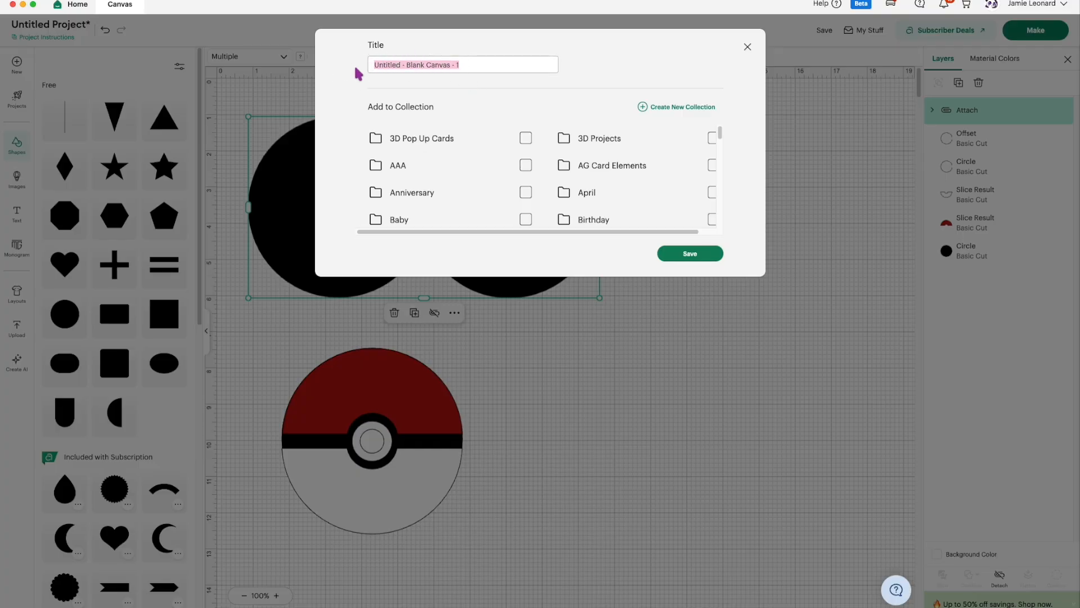
{"action": "type", "text": "Pokemon Card"}
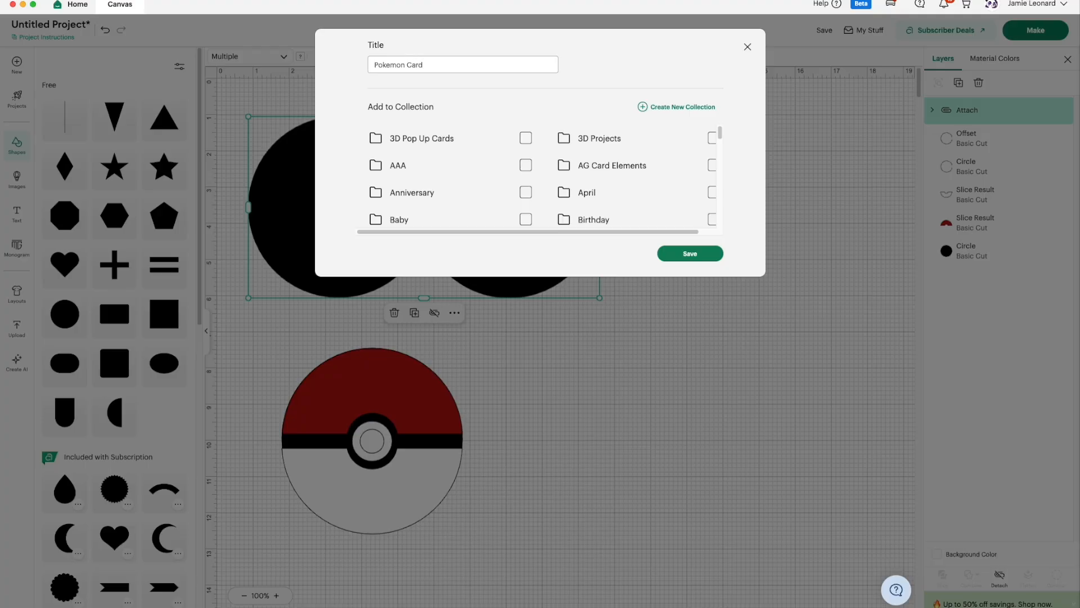
{"action": "left_click", "coordinate": [712, 220]}
{"action": "left_click", "coordinate": [697, 251]}
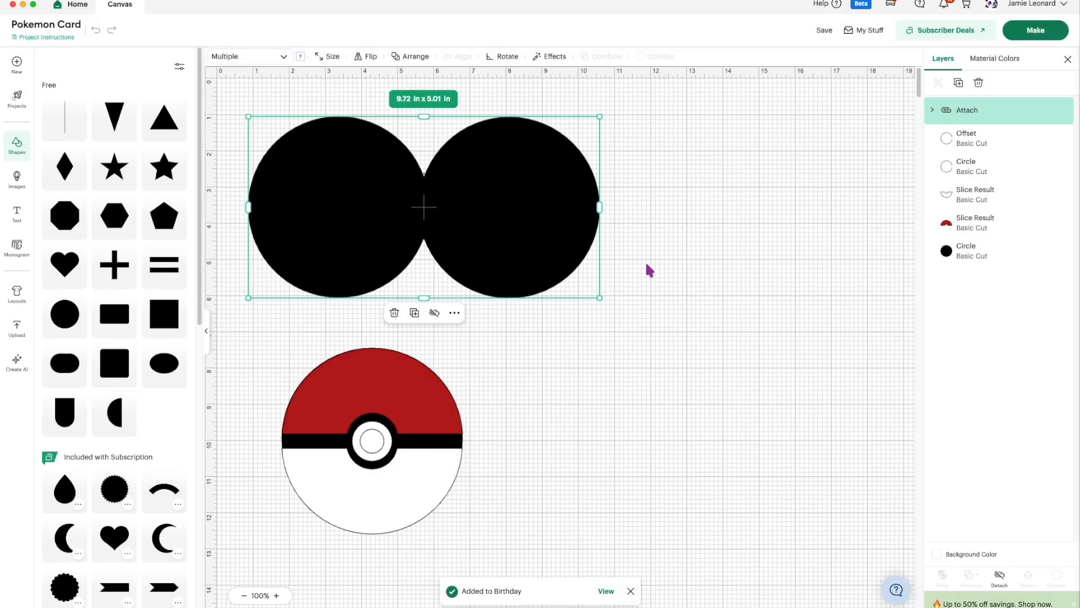
Add a text reading "Happy", "Birthday" and the recipient's name with an exclamation mark, on three lines
{"action": "left_click", "coordinate": [206, 332]}
{"action": "left_click", "coordinate": [17, 213]}
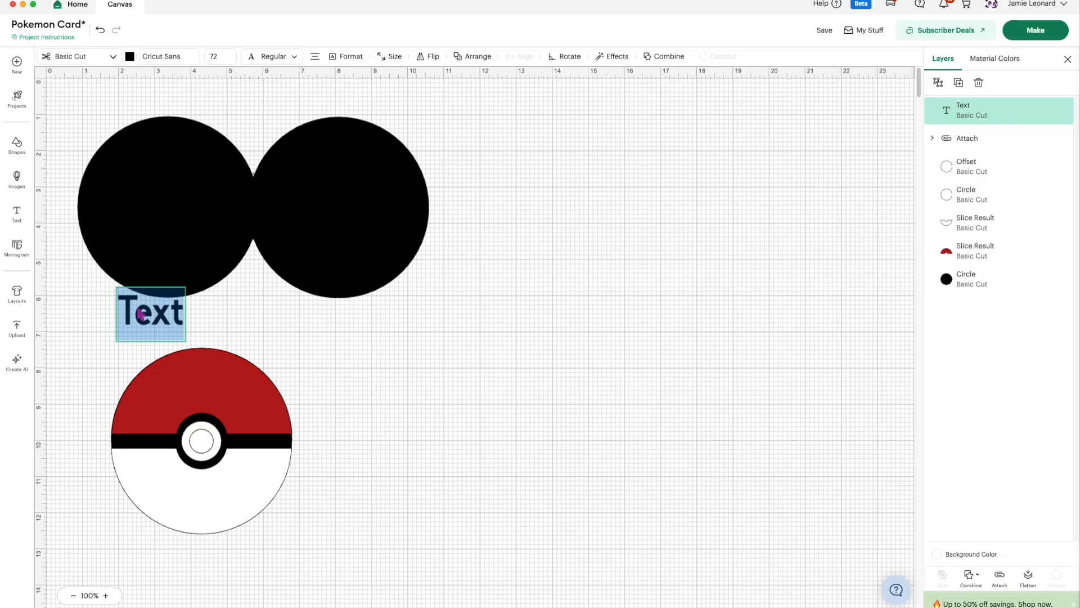
{"action": "type", "text": "Happy"}
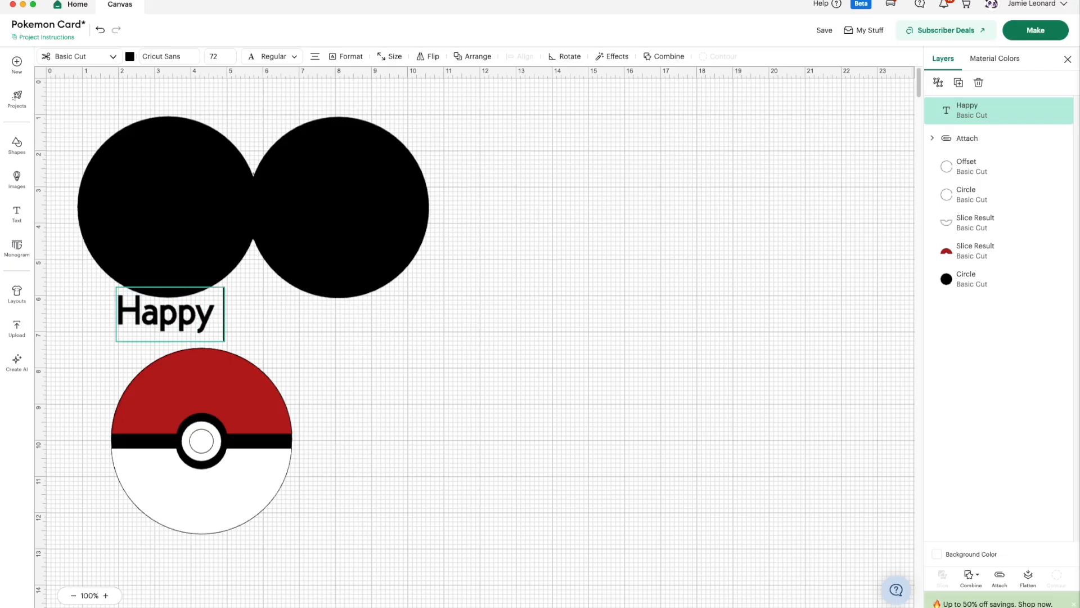
{"action": "key", "text": "Return"}
{"action": "type", "text": "B"}
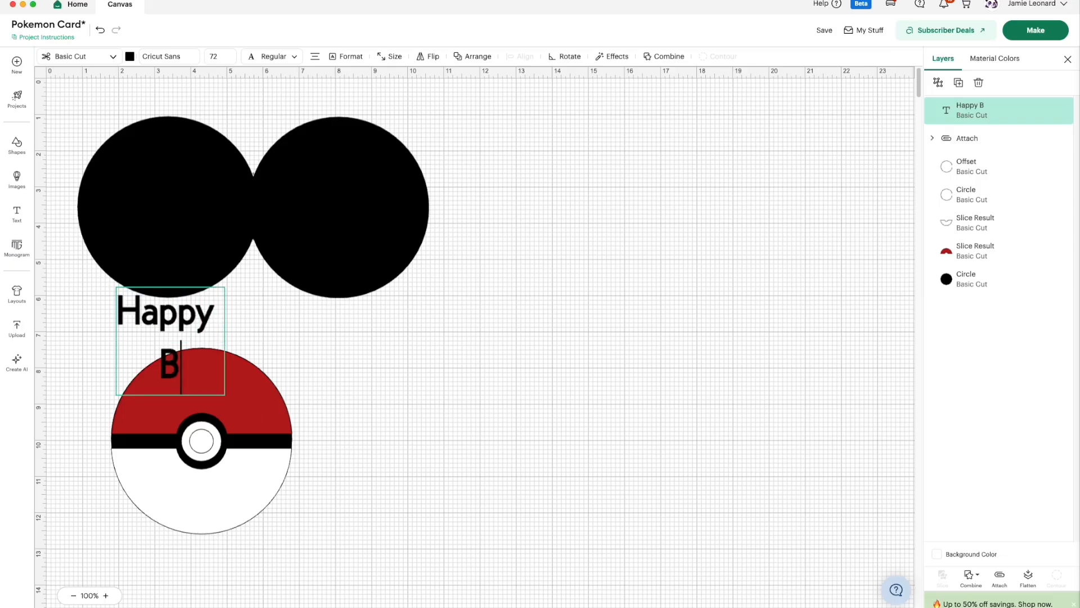
{"action": "type", "text": "irthday"}
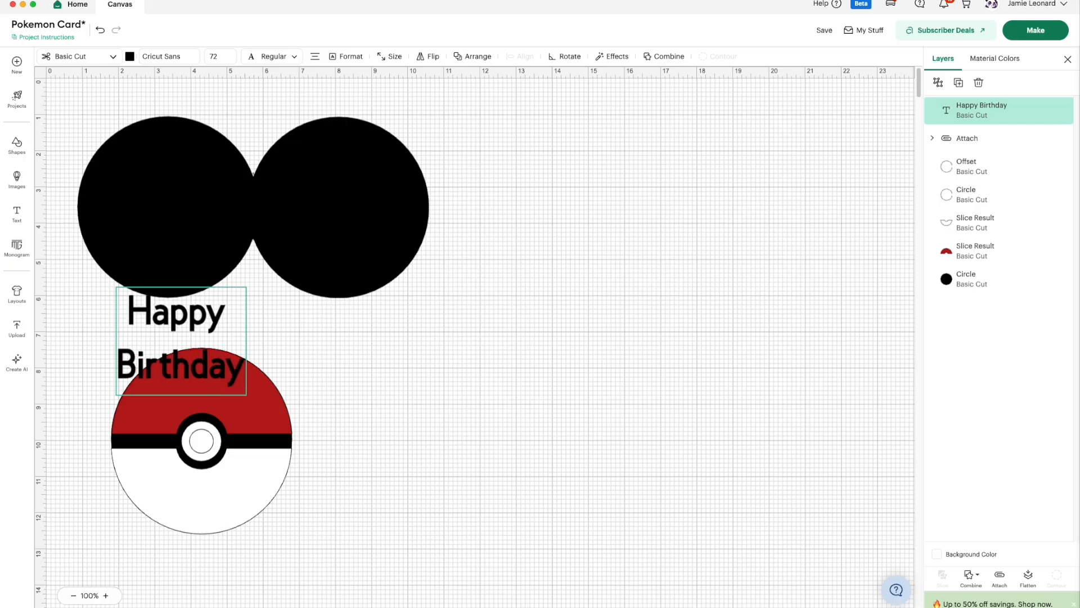
{"action": "key", "text": "Return"}
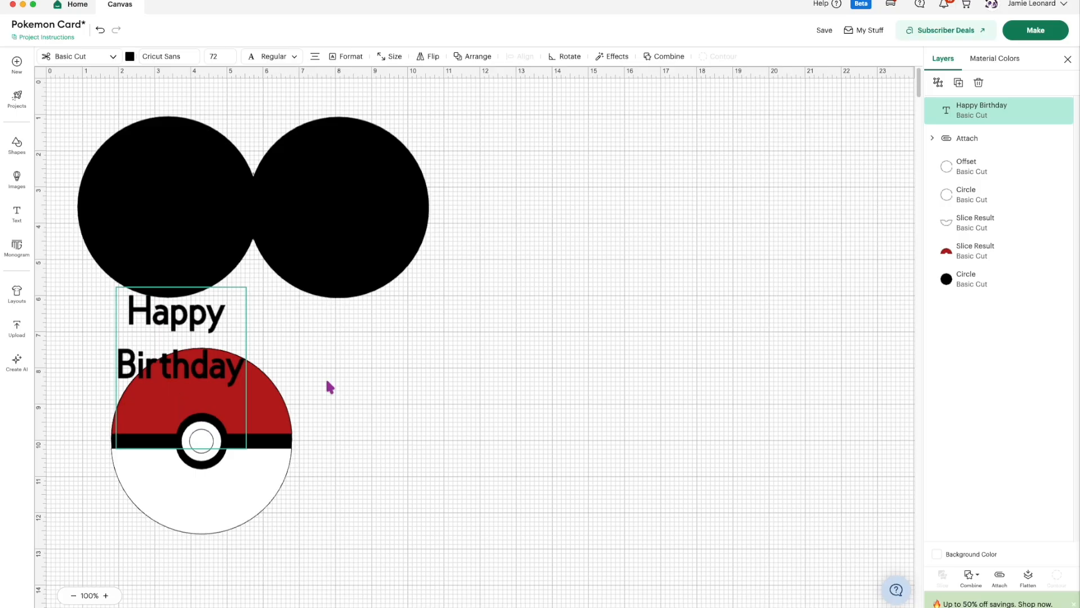
{"action": "type", "text": "Emr"}
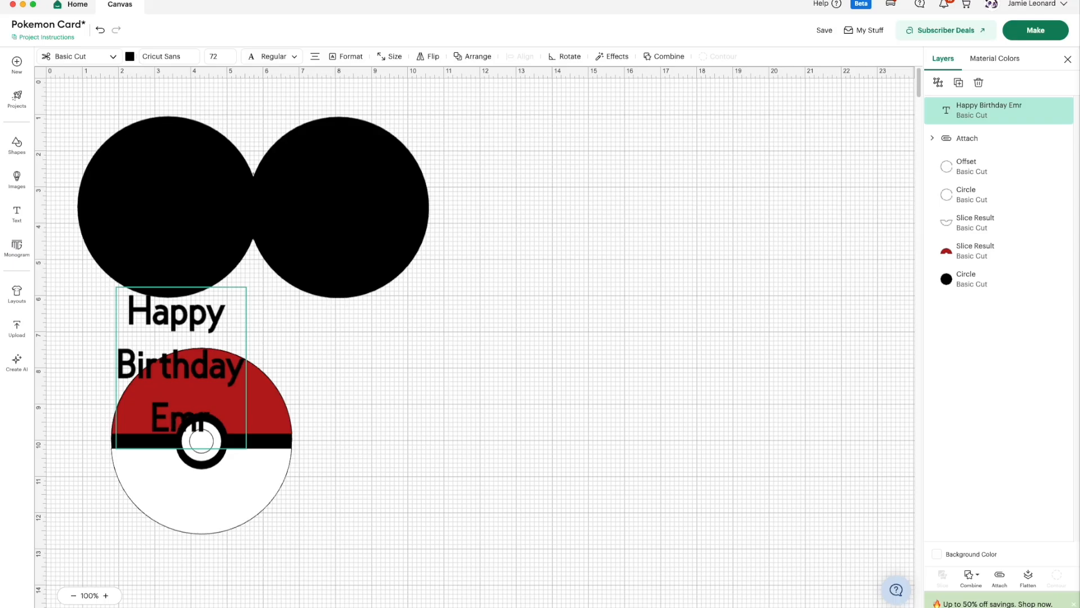
{"action": "type", "text": "ys"}
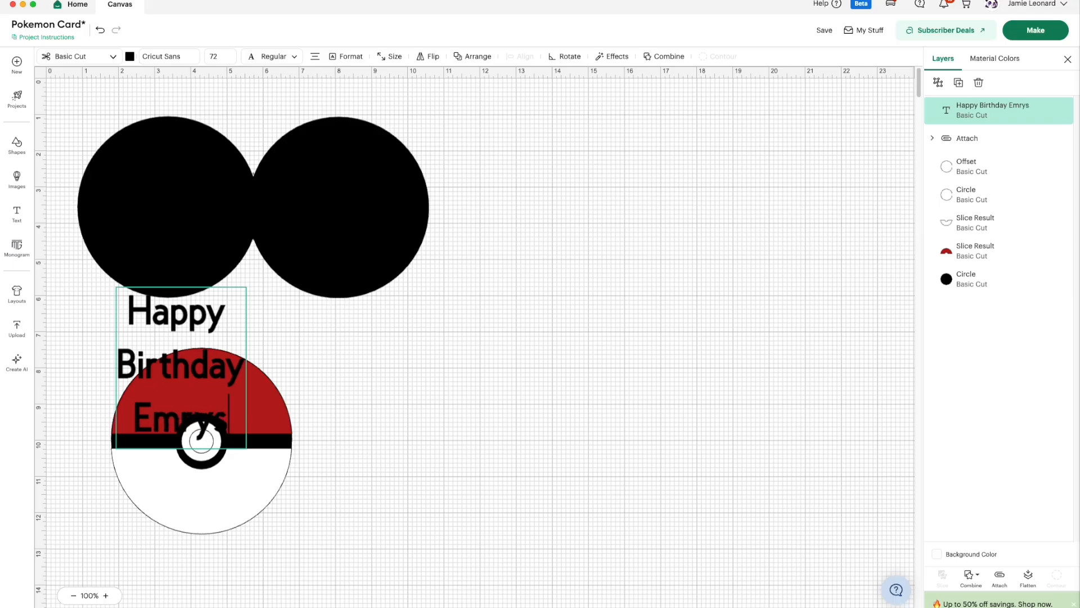
{"action": "type", "text": "!"}
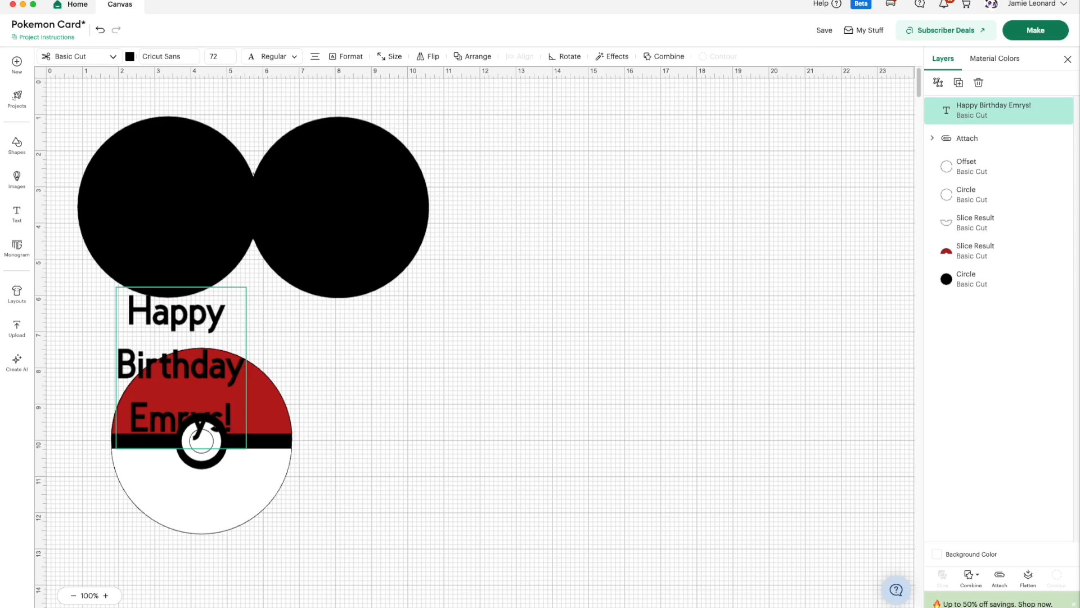
Extend the greeting with a blank line, "From:" and the sender's name on its own line
{"action": "key", "text": "Return"}
{"action": "key", "text": "Return"}
{"action": "type", "text": "Fr"}
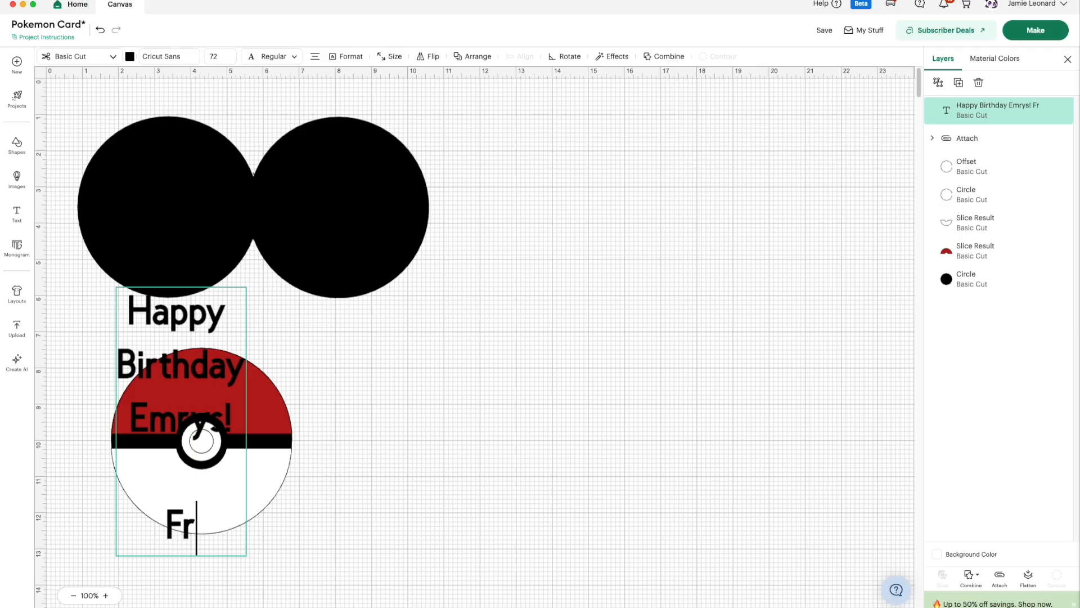
{"action": "type", "text": "om:"}
{"action": "key", "text": "Return"}
{"action": "type", "text": "Luna"}
{"action": "left_click", "coordinate": [435, 366]}
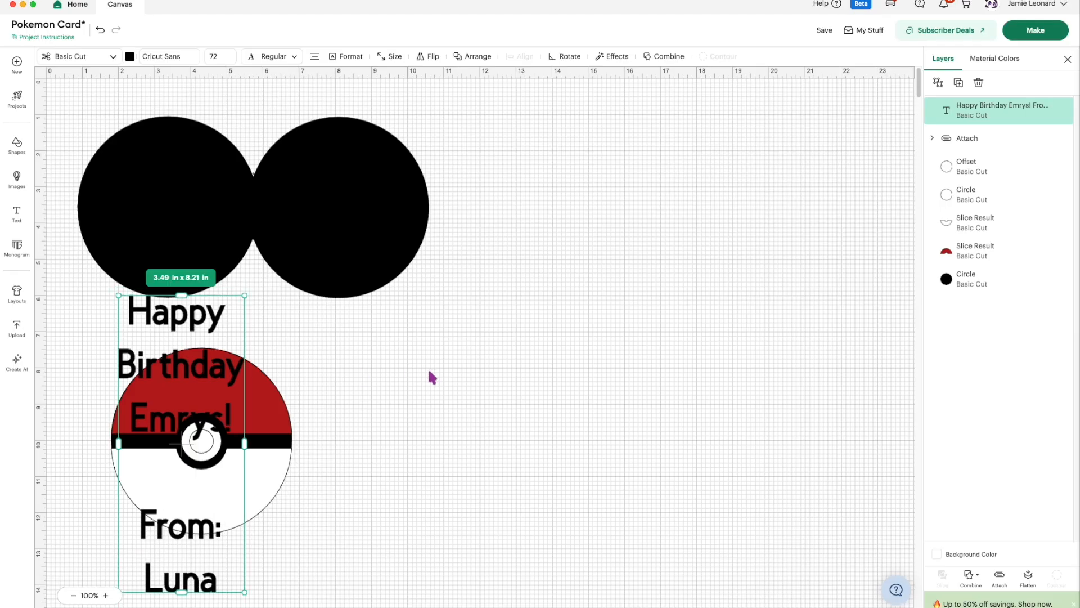
Move the greeting text to the empty canvas beside the circles and set its font style to Writing
{"action": "left_click_drag", "start_coordinate": [209, 376], "coordinate": [574, 295]}
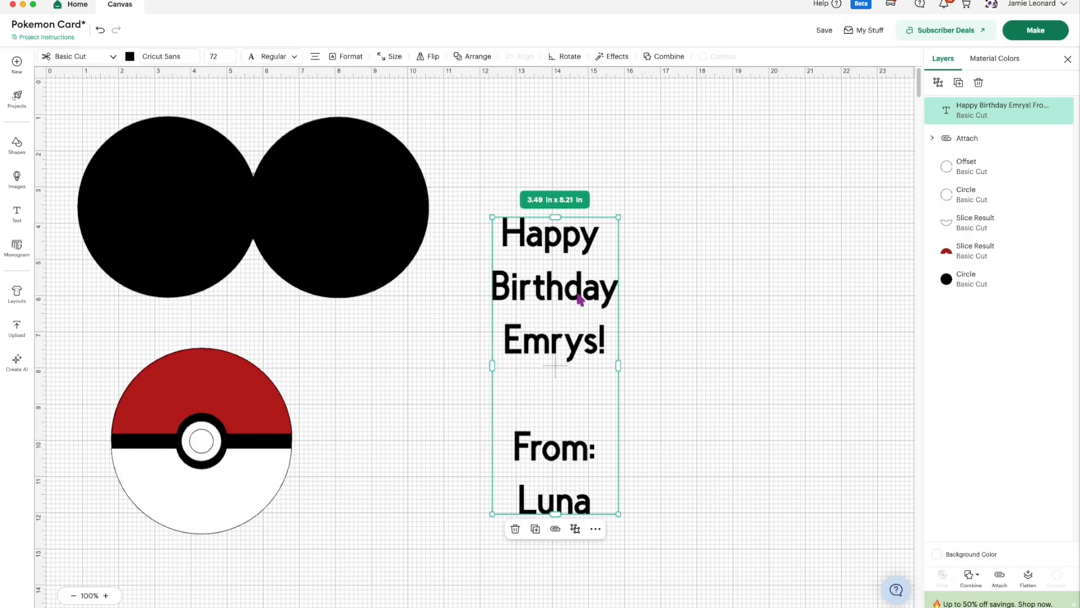
{"action": "left_click", "coordinate": [294, 60]}
{"action": "left_click", "coordinate": [279, 167]}
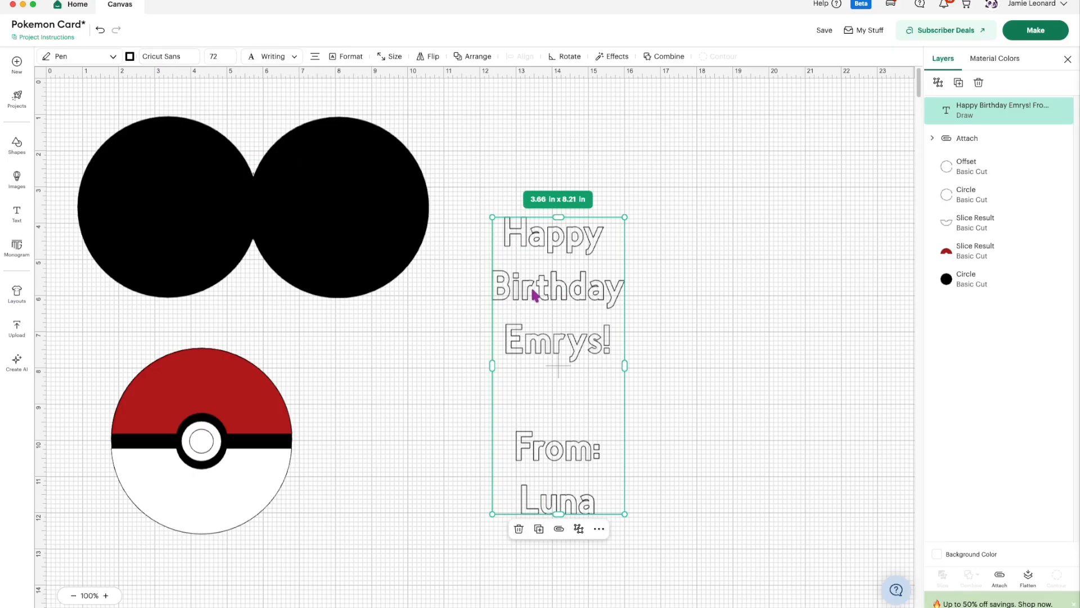
Try the bookmarked fonts Fantastic Fonts - DJ Smooth and Disney - Holiday Joy Cursive on the greeting
{"action": "left_click", "coordinate": [187, 61]}
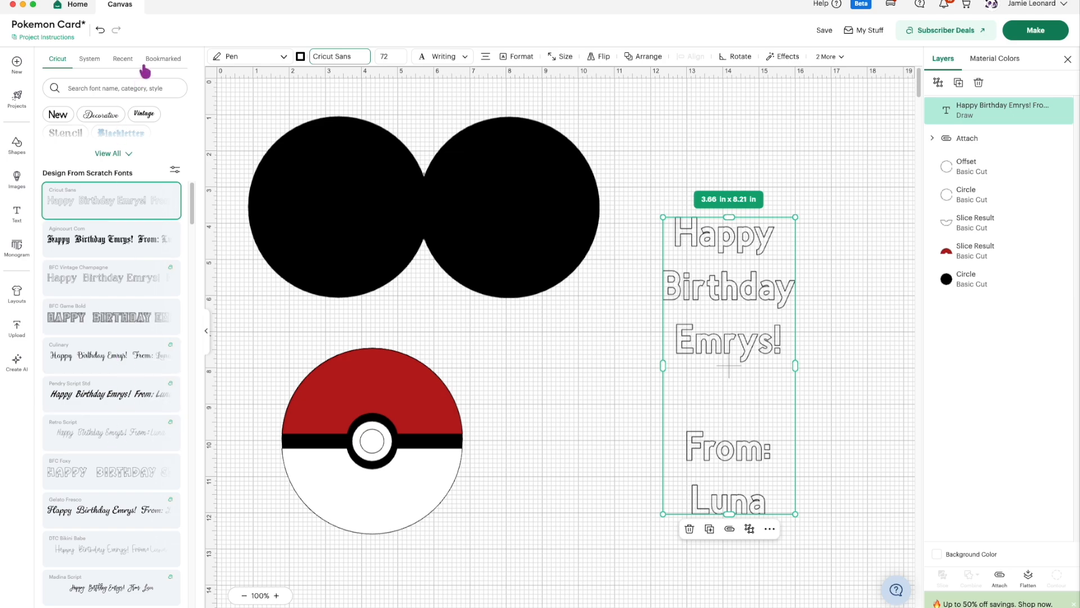
{"action": "left_click", "coordinate": [162, 59]}
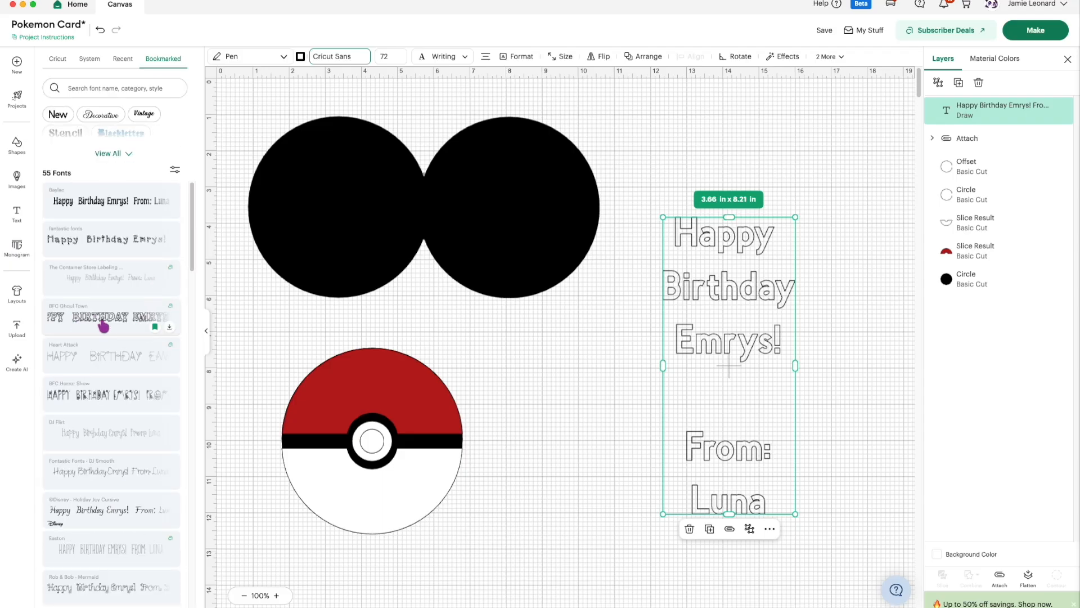
{"action": "scroll", "coordinate": [104, 315], "scroll_direction": "down", "scroll_amount": 3}
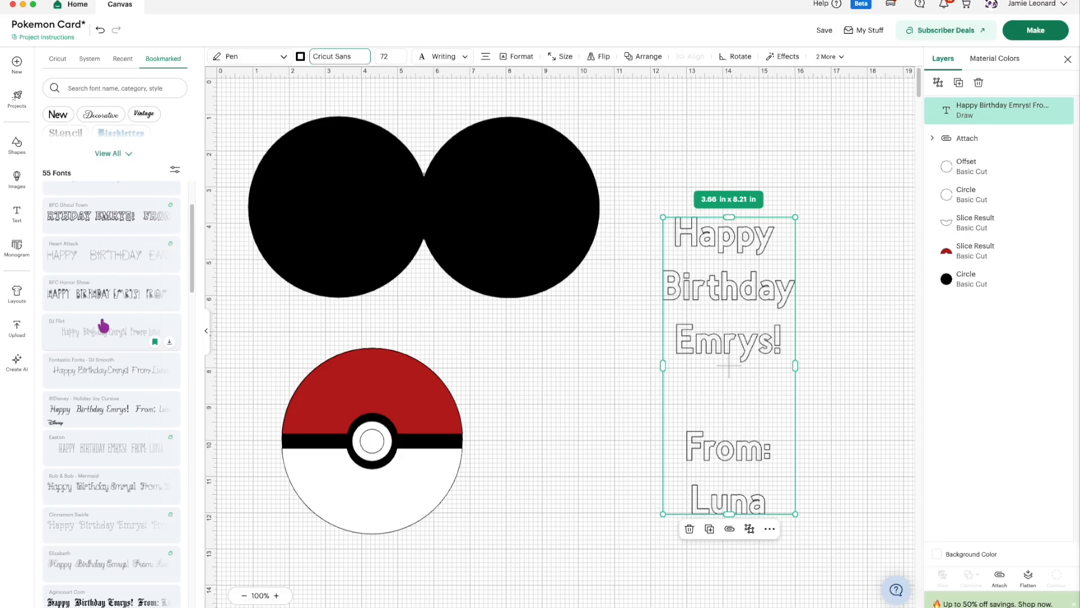
{"action": "left_click", "coordinate": [99, 376]}
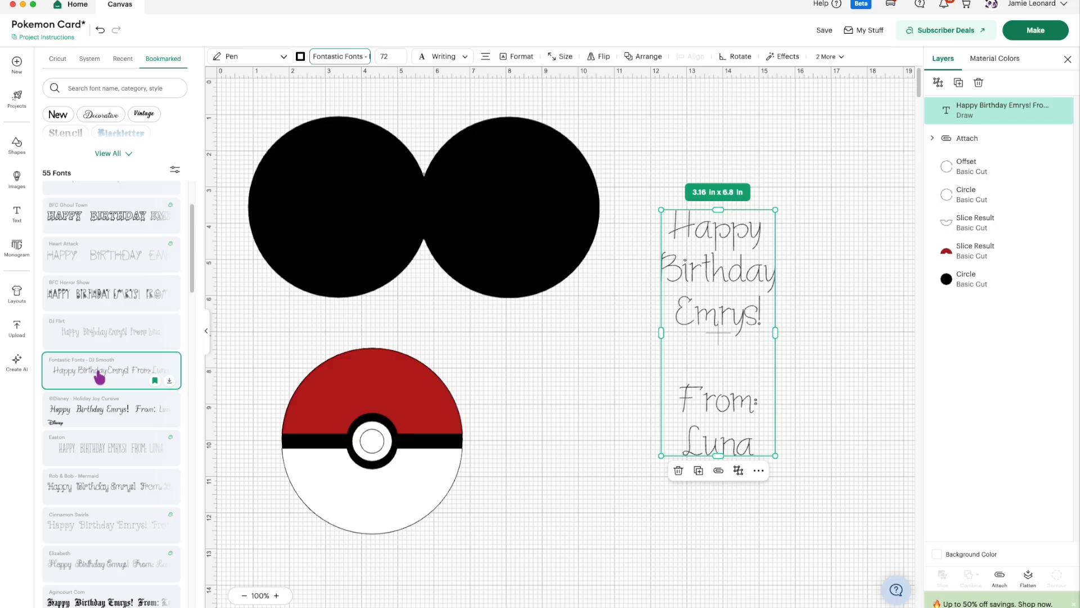
{"action": "scroll", "coordinate": [98, 378], "scroll_direction": "down", "scroll_amount": 2}
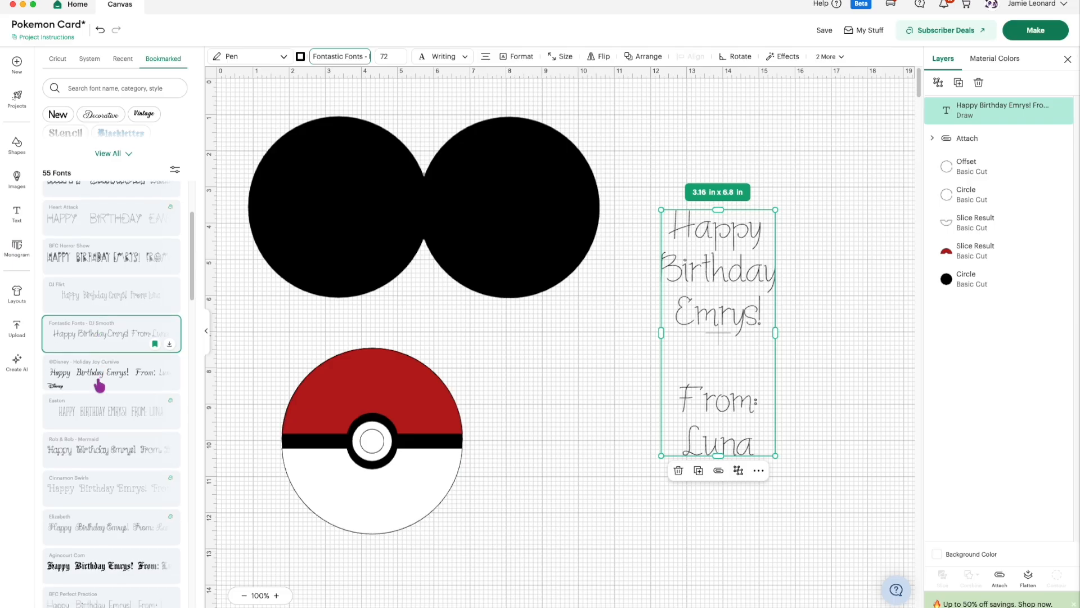
{"action": "left_click", "coordinate": [99, 362]}
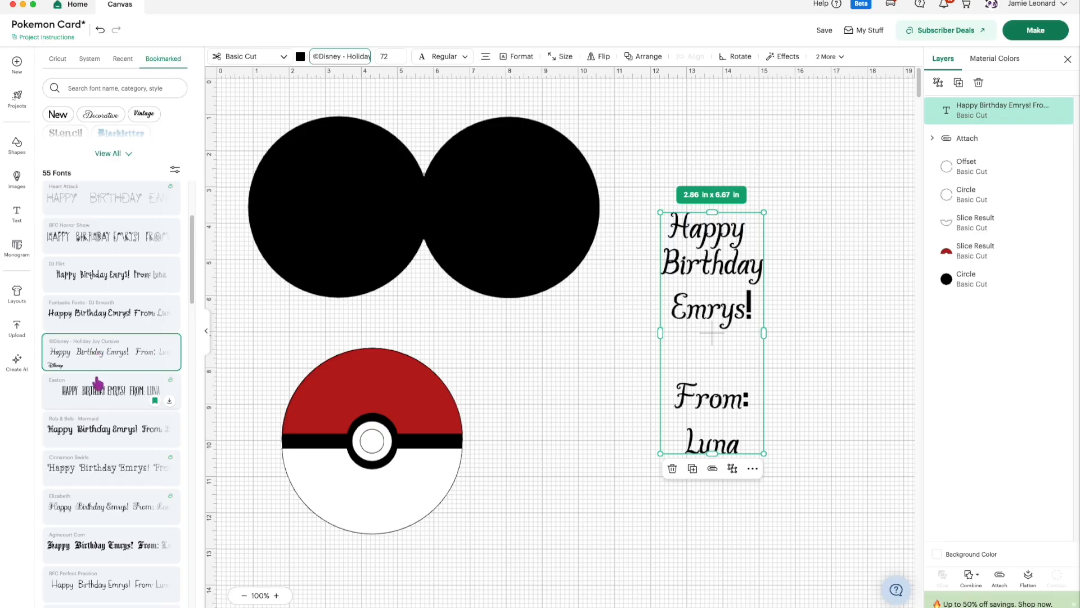
Filter the bookmarked fonts by Writing and apply BFC Perfect Practice to the greeting
{"action": "left_click", "coordinate": [174, 170]}
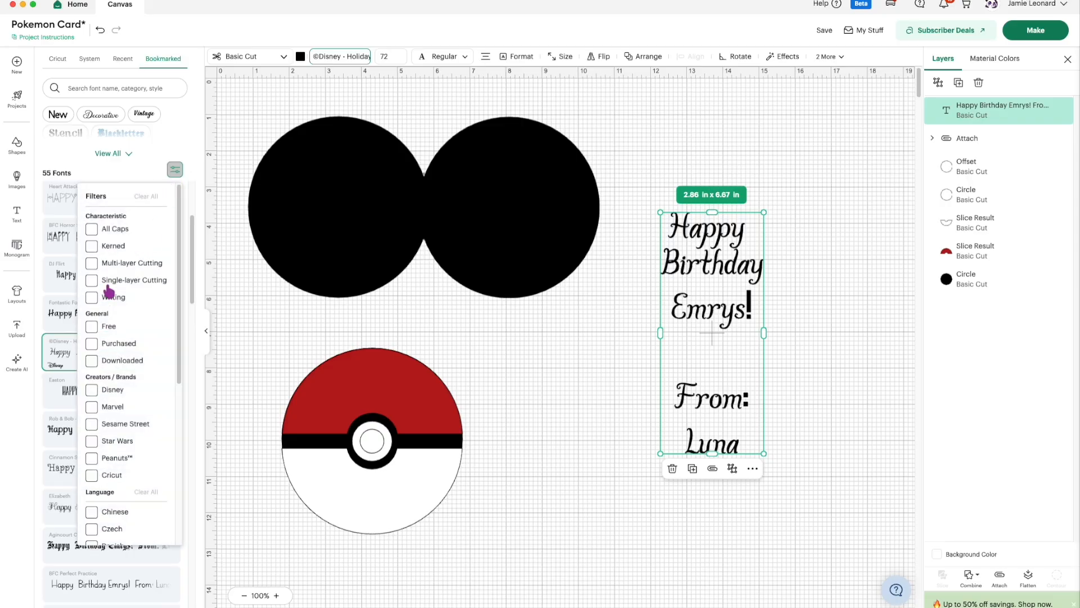
{"action": "left_click", "coordinate": [91, 298]}
{"action": "left_click", "coordinate": [143, 174]}
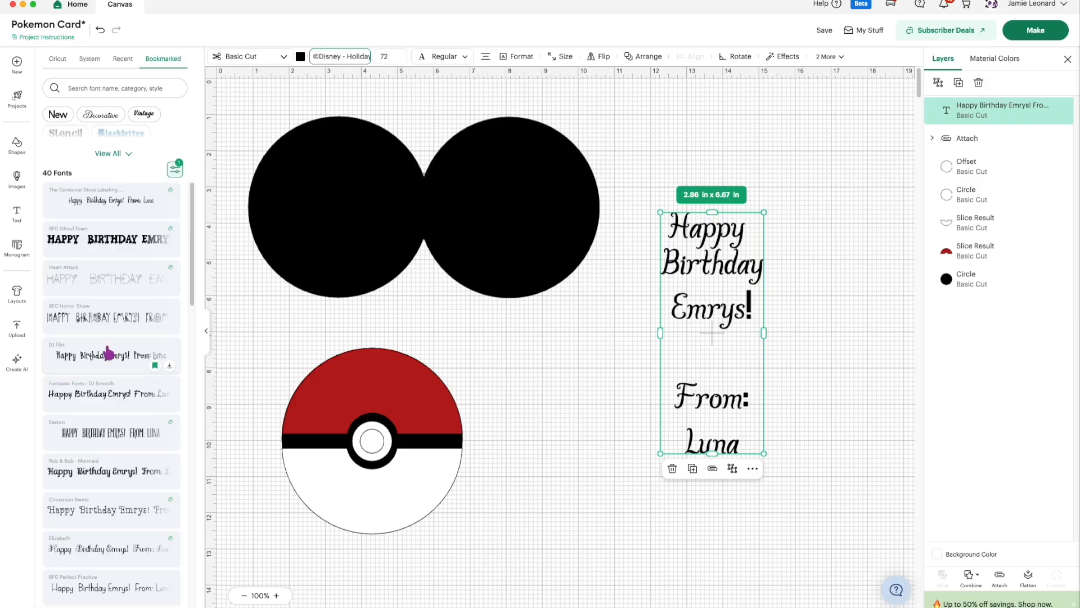
{"action": "scroll", "coordinate": [108, 353], "scroll_direction": "down", "scroll_amount": 3}
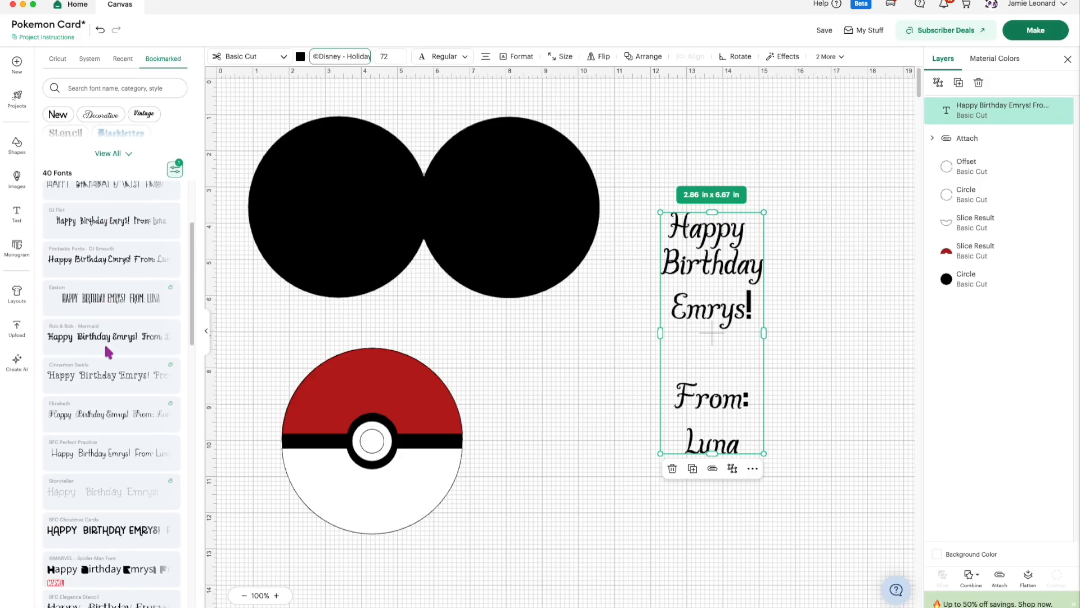
{"action": "scroll", "coordinate": [109, 353], "scroll_direction": "down", "scroll_amount": 2}
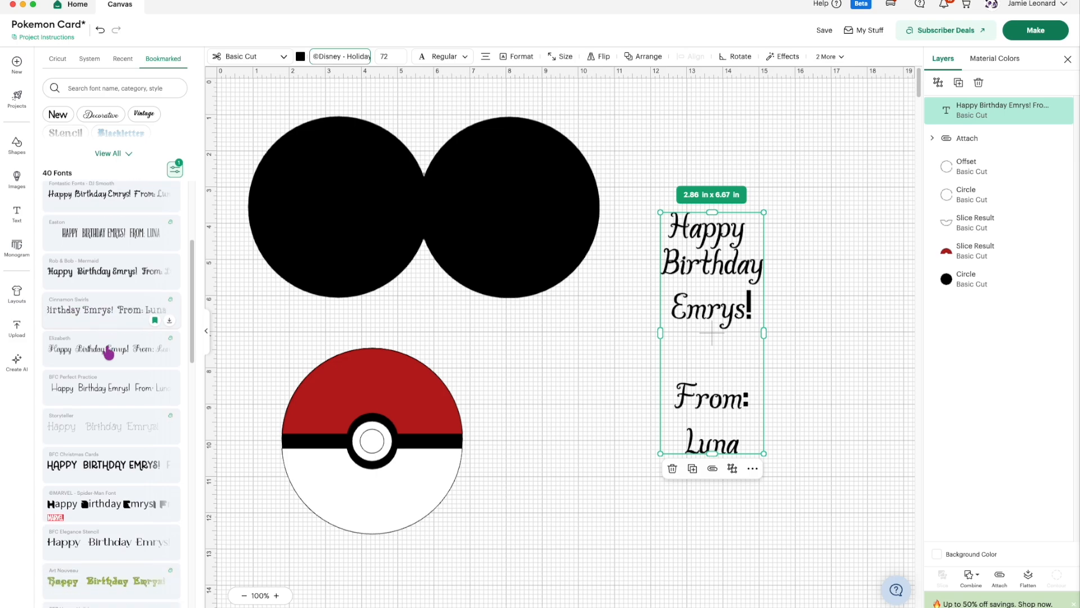
{"action": "scroll", "coordinate": [109, 352], "scroll_direction": "down", "scroll_amount": 1}
{"action": "left_click", "coordinate": [101, 376]}
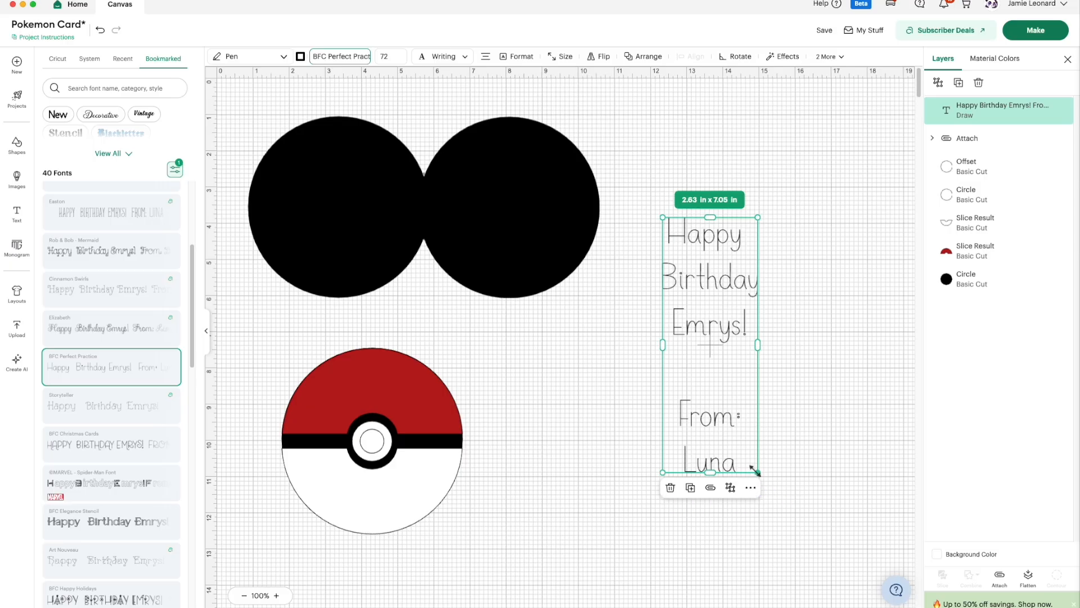
Shrink the greeting to about 1.32 x 3.54 in and set its pen to Gel (1mm) in Silver
{"action": "left_click_drag", "start_coordinate": [758, 472], "coordinate": [711, 346]}
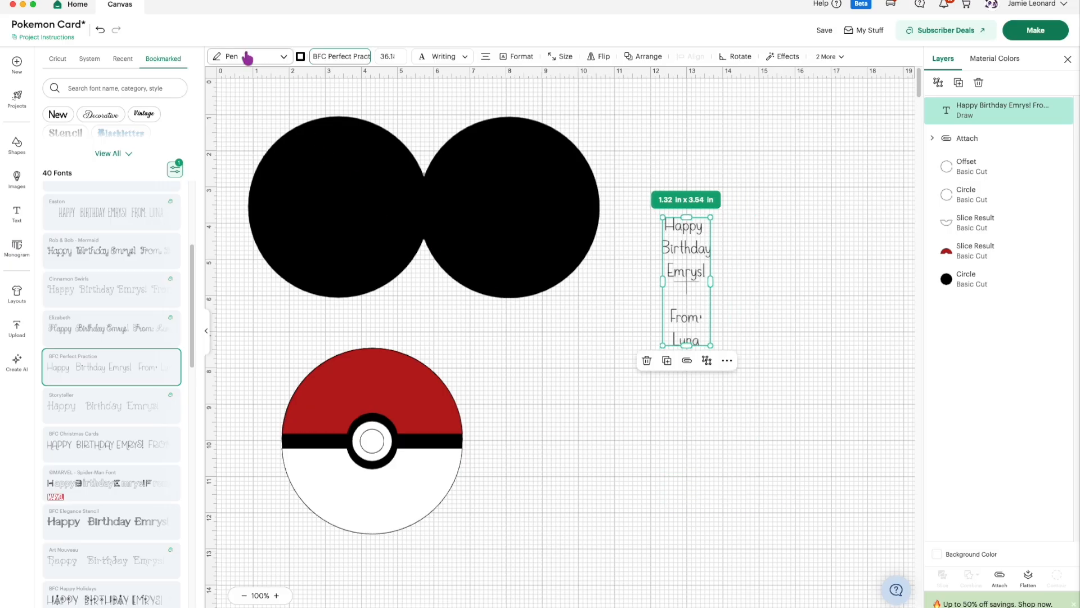
{"action": "left_click", "coordinate": [281, 57]}
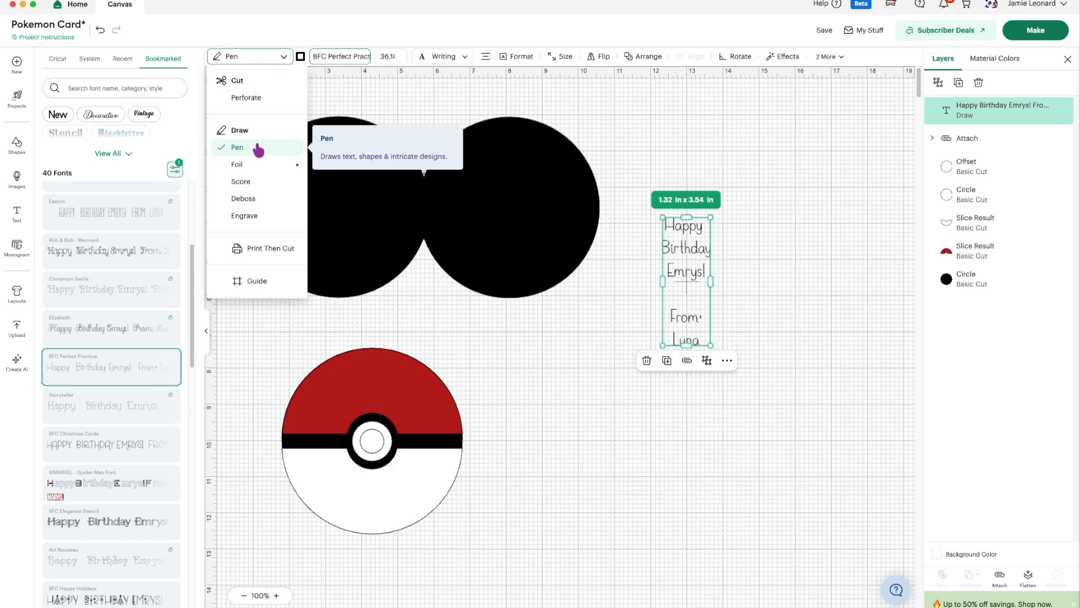
{"action": "left_click", "coordinate": [355, 88]}
{"action": "left_click", "coordinate": [301, 58]}
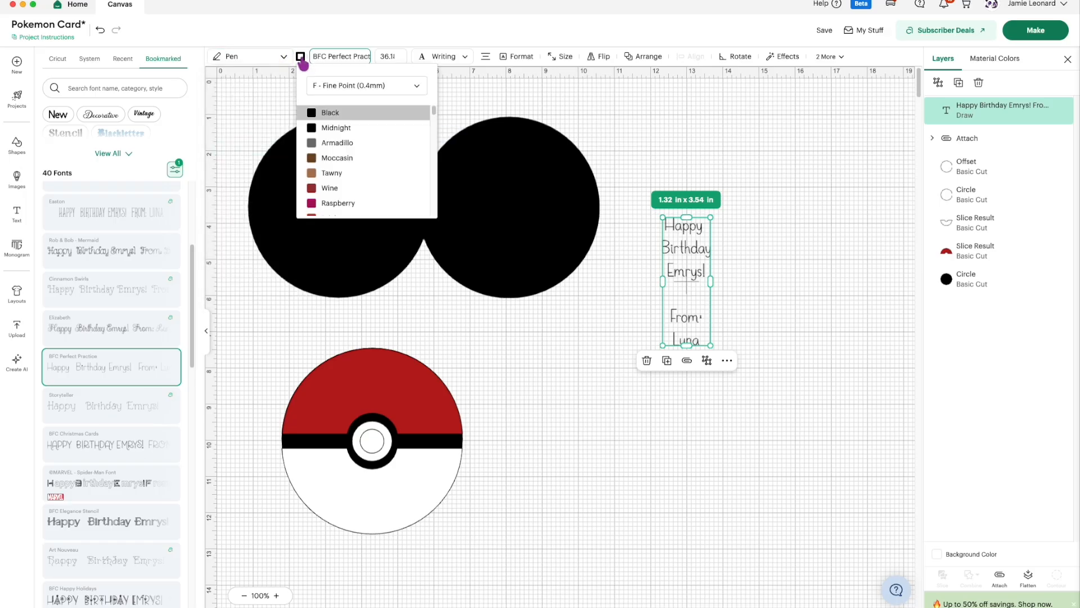
{"action": "left_click", "coordinate": [409, 94]}
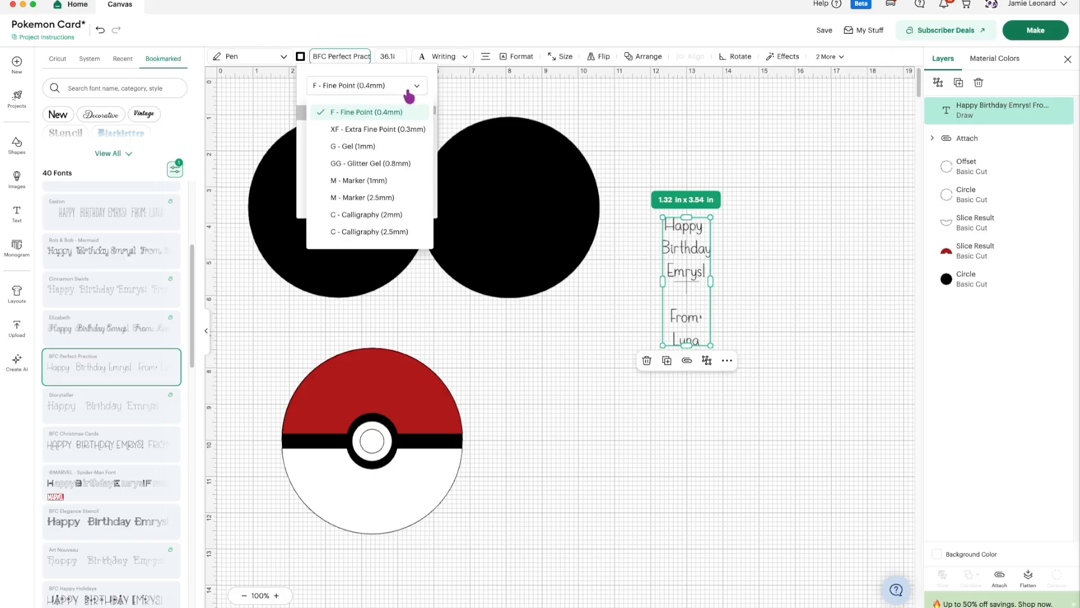
{"action": "left_click", "coordinate": [397, 148]}
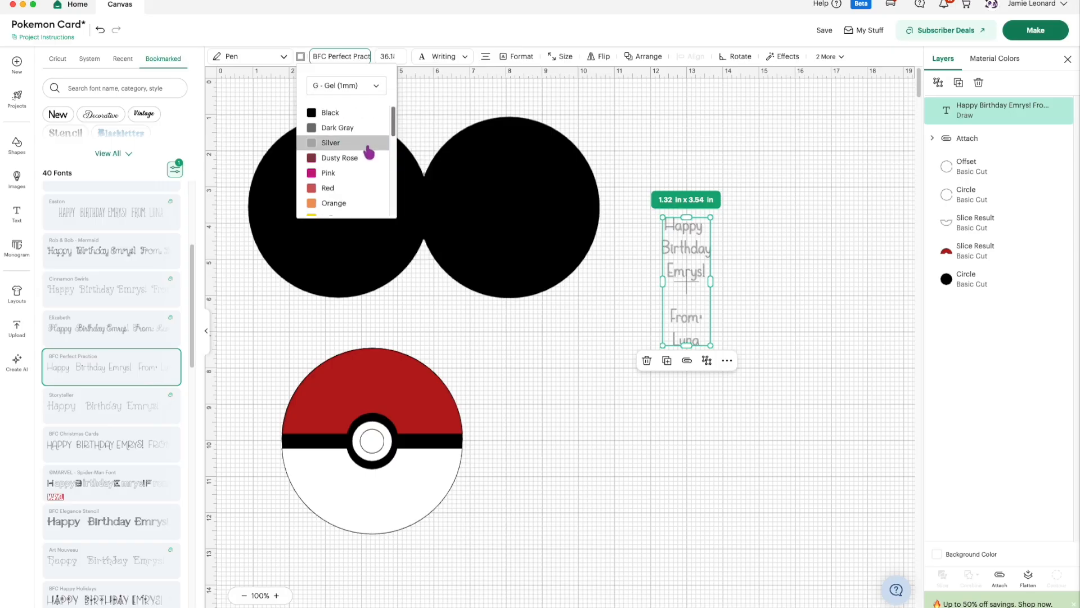
{"action": "left_click", "coordinate": [715, 306]}
Try to place the greeting on the card base's right circle and join "Happy" and "Birthday" on one line
{"action": "left_click_drag", "start_coordinate": [514, 272], "coordinate": [334, 210]}
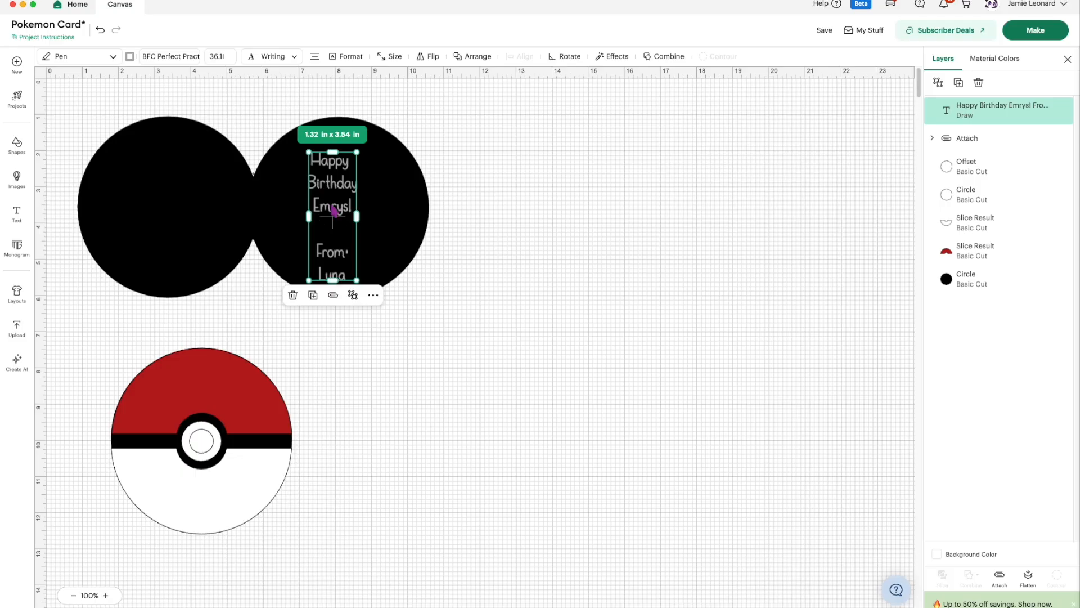
{"action": "double_click", "coordinate": [334, 210]}
{"action": "left_click", "coordinate": [357, 167]}
{"action": "left_click", "coordinate": [351, 168]}
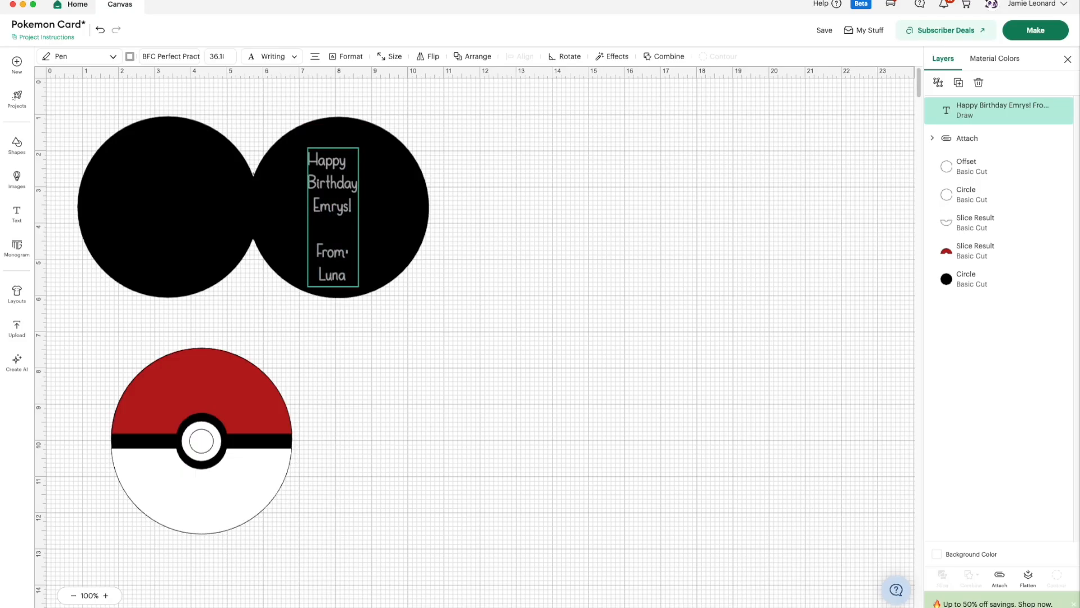
{"action": "key", "text": "BackSpace"}
{"action": "left_click", "coordinate": [454, 313]}
Move the greeting to empty canvas and put "Happy Birthday" on one line and "From:" with the sender's name on another
{"action": "left_click_drag", "start_coordinate": [334, 223], "coordinate": [609, 284]}
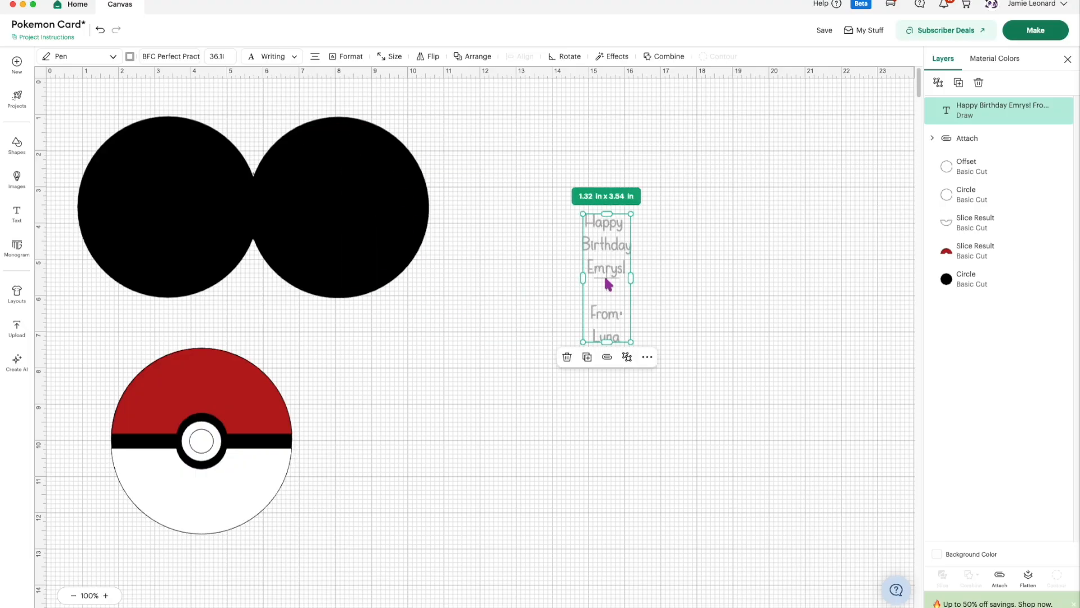
{"action": "double_click", "coordinate": [608, 285]}
{"action": "left_click", "coordinate": [630, 224]}
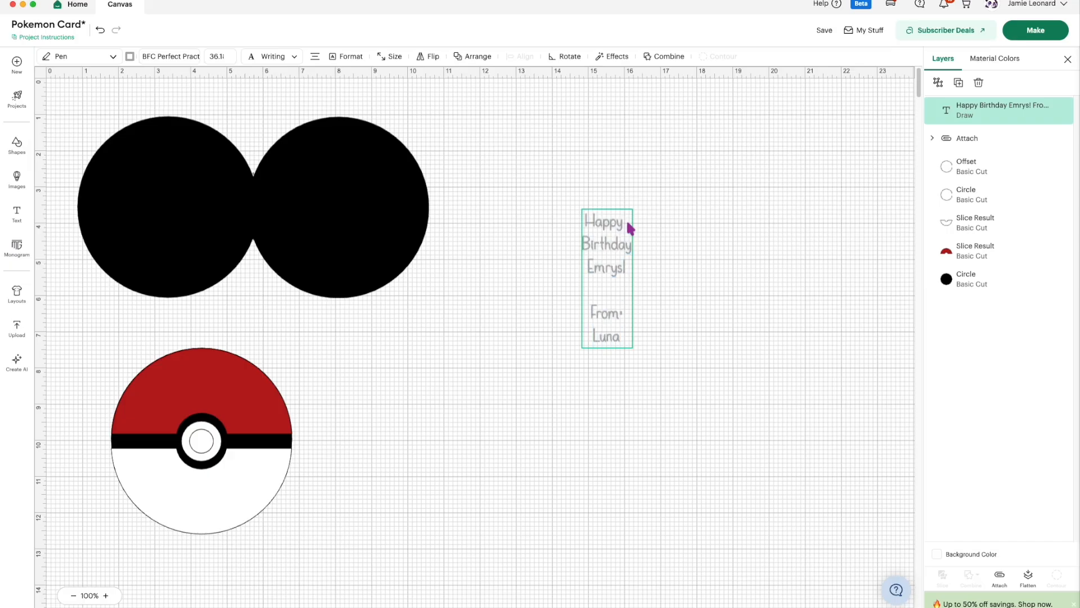
{"action": "key", "text": "Delete"}
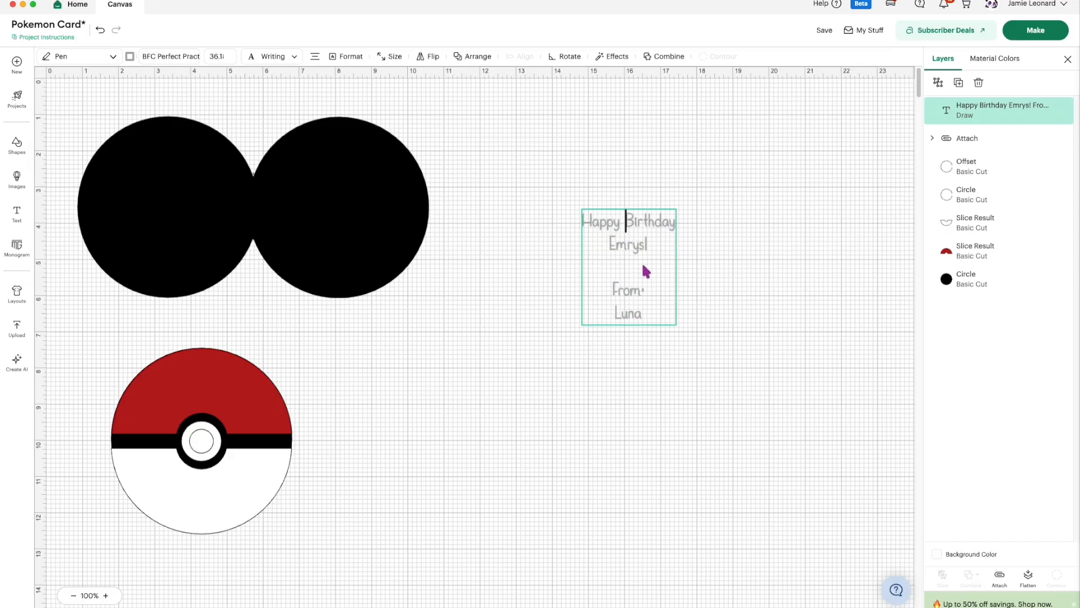
{"action": "left_click", "coordinate": [652, 292]}
{"action": "key", "text": "Delete"}
{"action": "left_click", "coordinate": [657, 337]}
Enlarge the greeting to about 3.6 x 3.25 in and center it on the card base's right circle
{"action": "left_click_drag", "start_coordinate": [627, 248], "coordinate": [320, 195]}
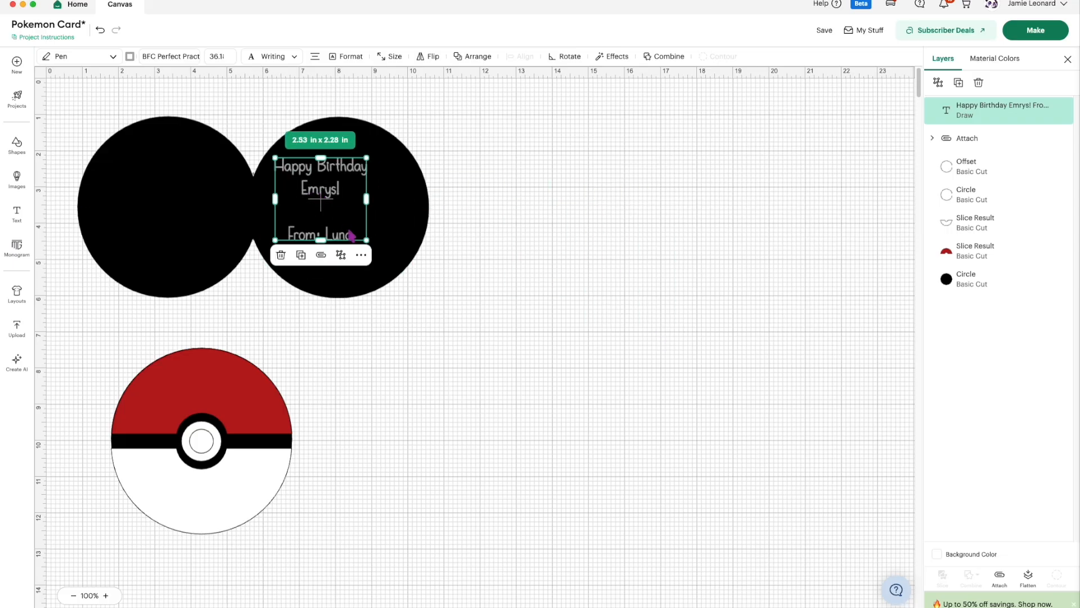
{"action": "left_click_drag", "start_coordinate": [367, 240], "coordinate": [405, 275]}
{"action": "left_click", "coordinate": [343, 225]}
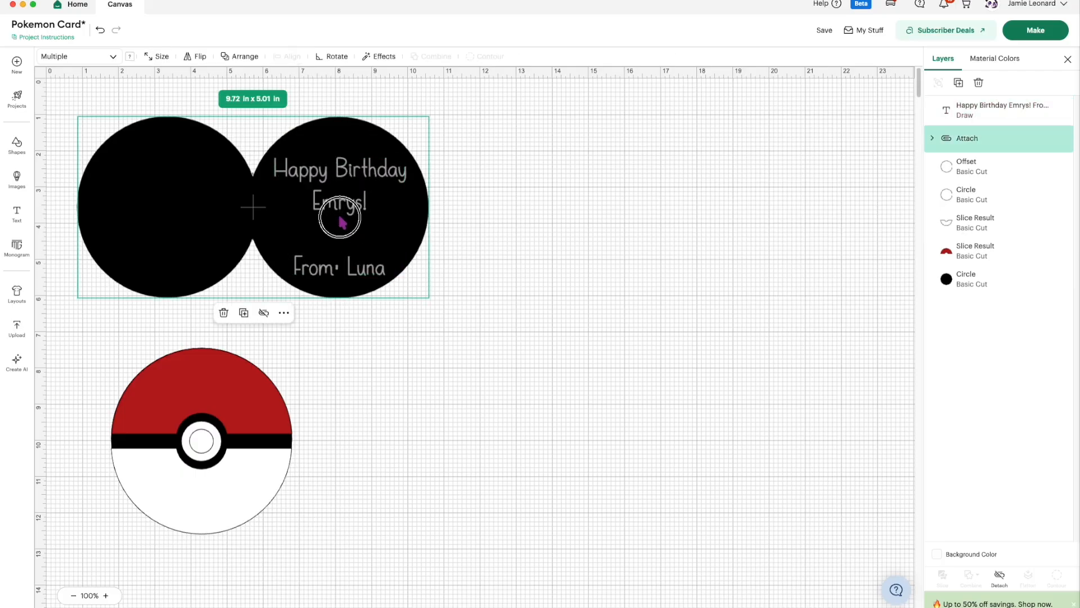
{"action": "left_click", "coordinate": [540, 286]}
{"action": "left_click_drag", "start_coordinate": [341, 209], "coordinate": [341, 203]}
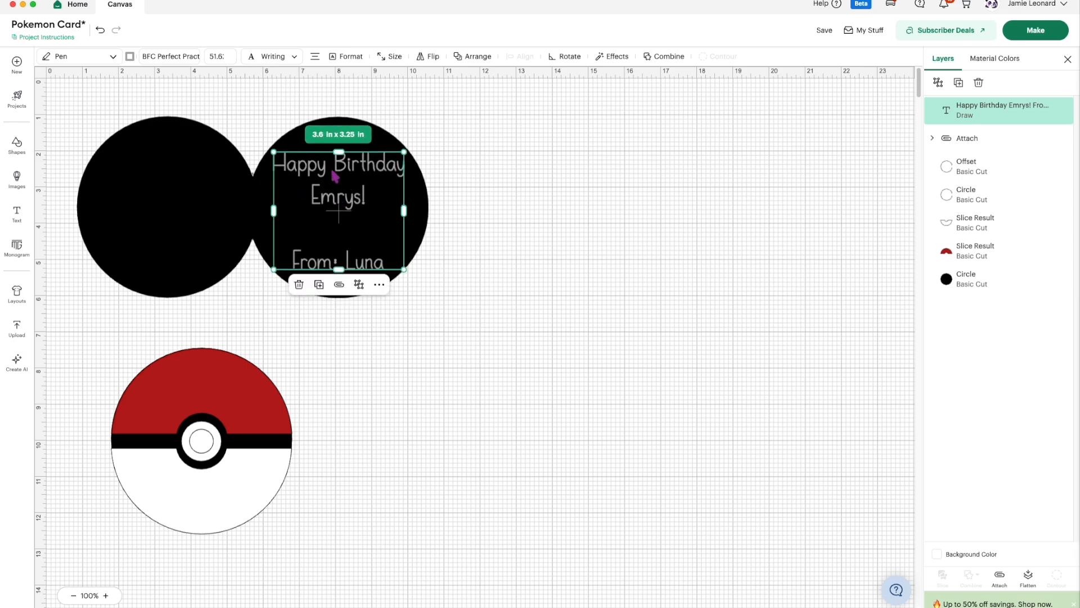
{"action": "mouse_move", "coordinate": [385, 237]}
{"action": "left_mouse_down"}
{"action": "mouse_move", "coordinate": [419, 271]}
{"action": "mouse_move", "coordinate": [364, 225]}
{"action": "mouse_move", "coordinate": [381, 230]}
{"action": "left_mouse_up"}
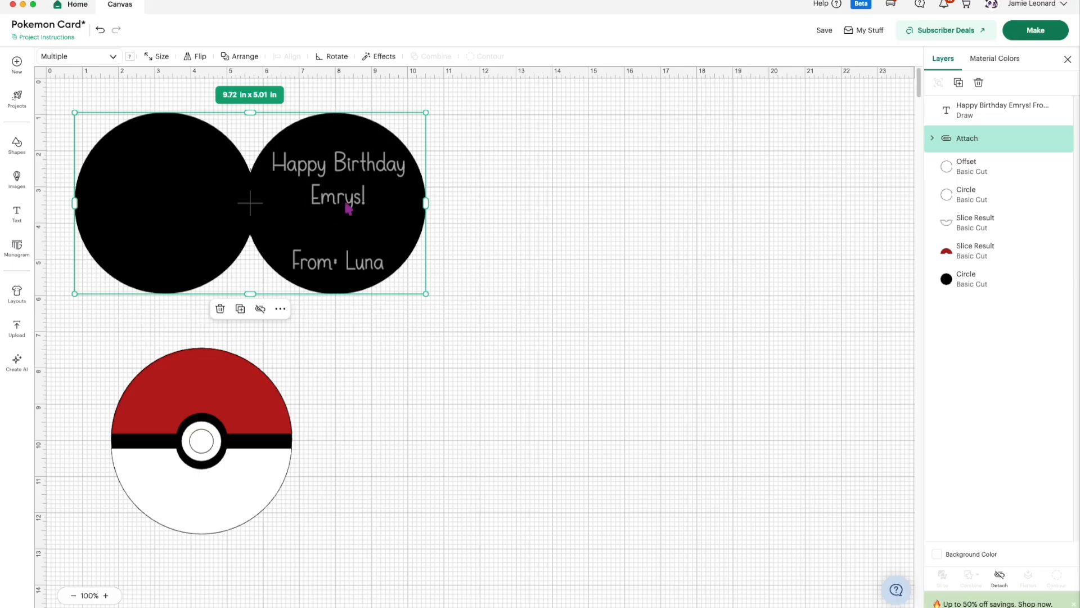
Save the updated card project under its existing name
{"action": "left_click", "coordinate": [417, 373]}
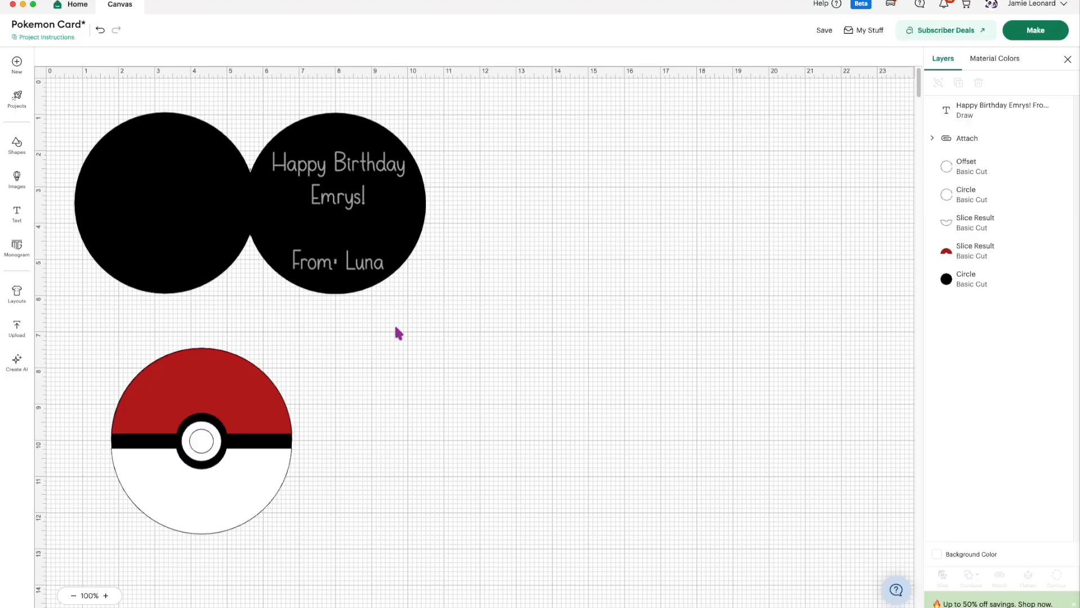
{"action": "left_click", "coordinate": [825, 31]}
{"action": "left_click", "coordinate": [832, 56]}
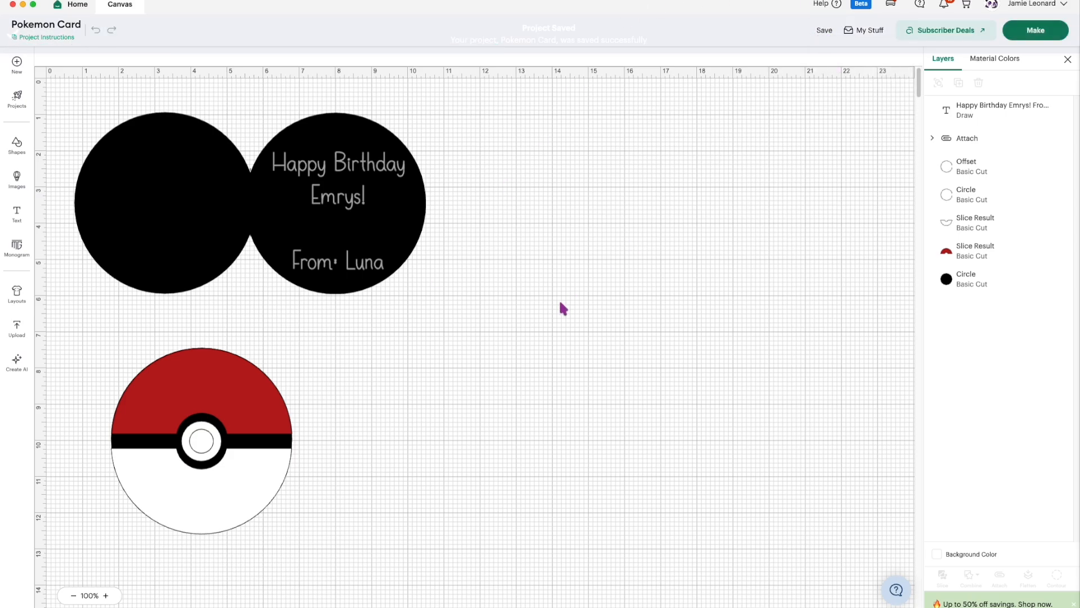